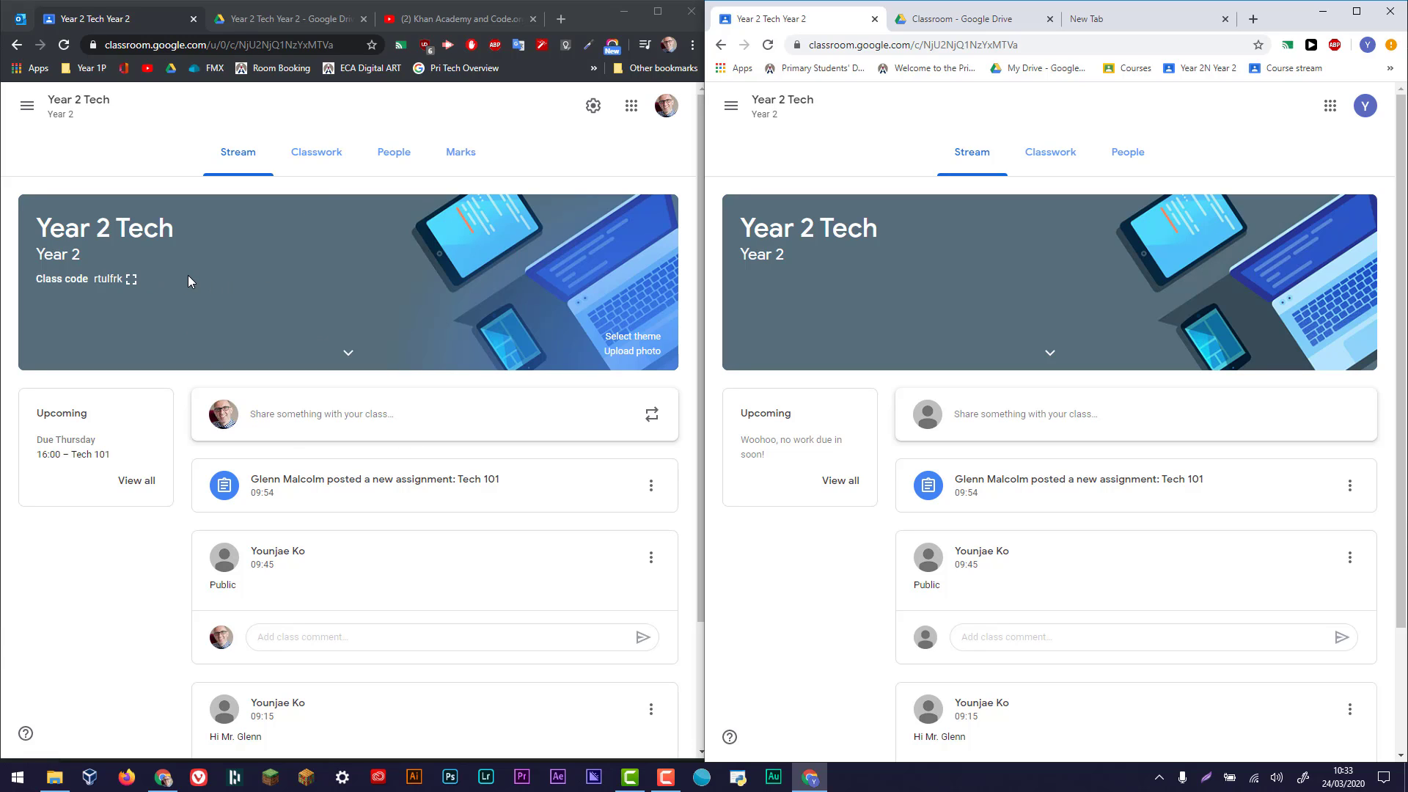
Create a quiz assignment with an attached blank quiz form in the Year 2 Tech classwork.
{"action": "left_click", "coordinate": [331, 160]}
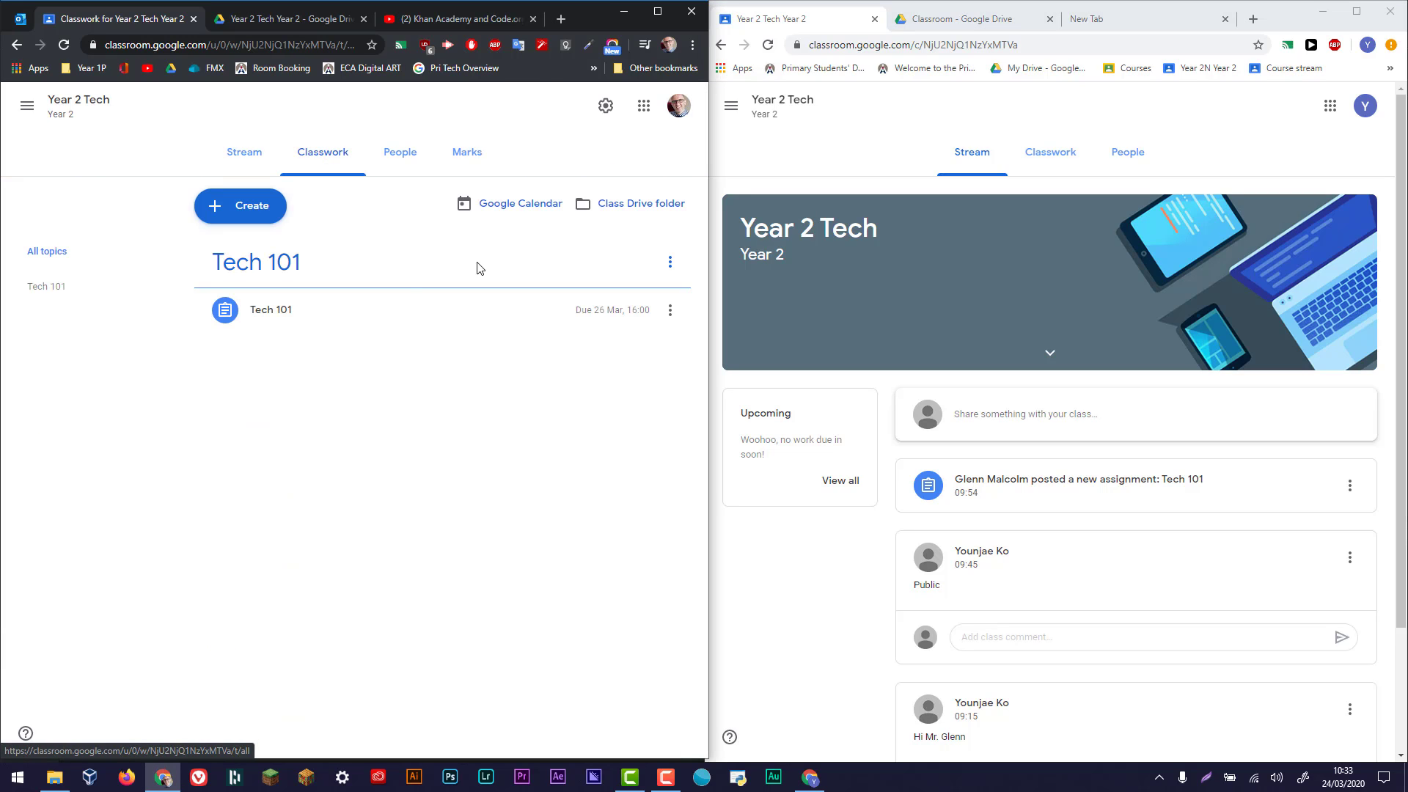
{"action": "left_click", "coordinate": [273, 217]}
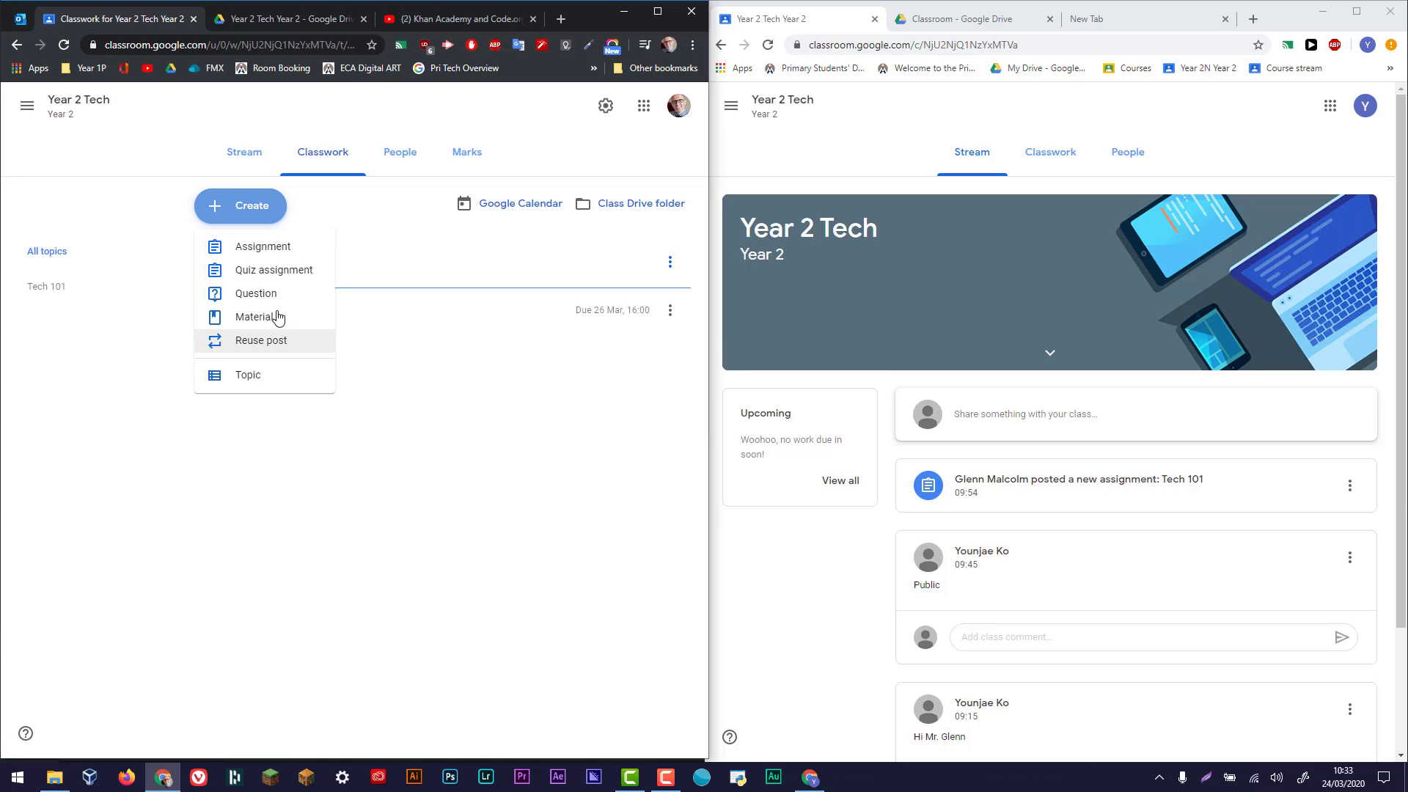
{"action": "left_click", "coordinate": [288, 271]}
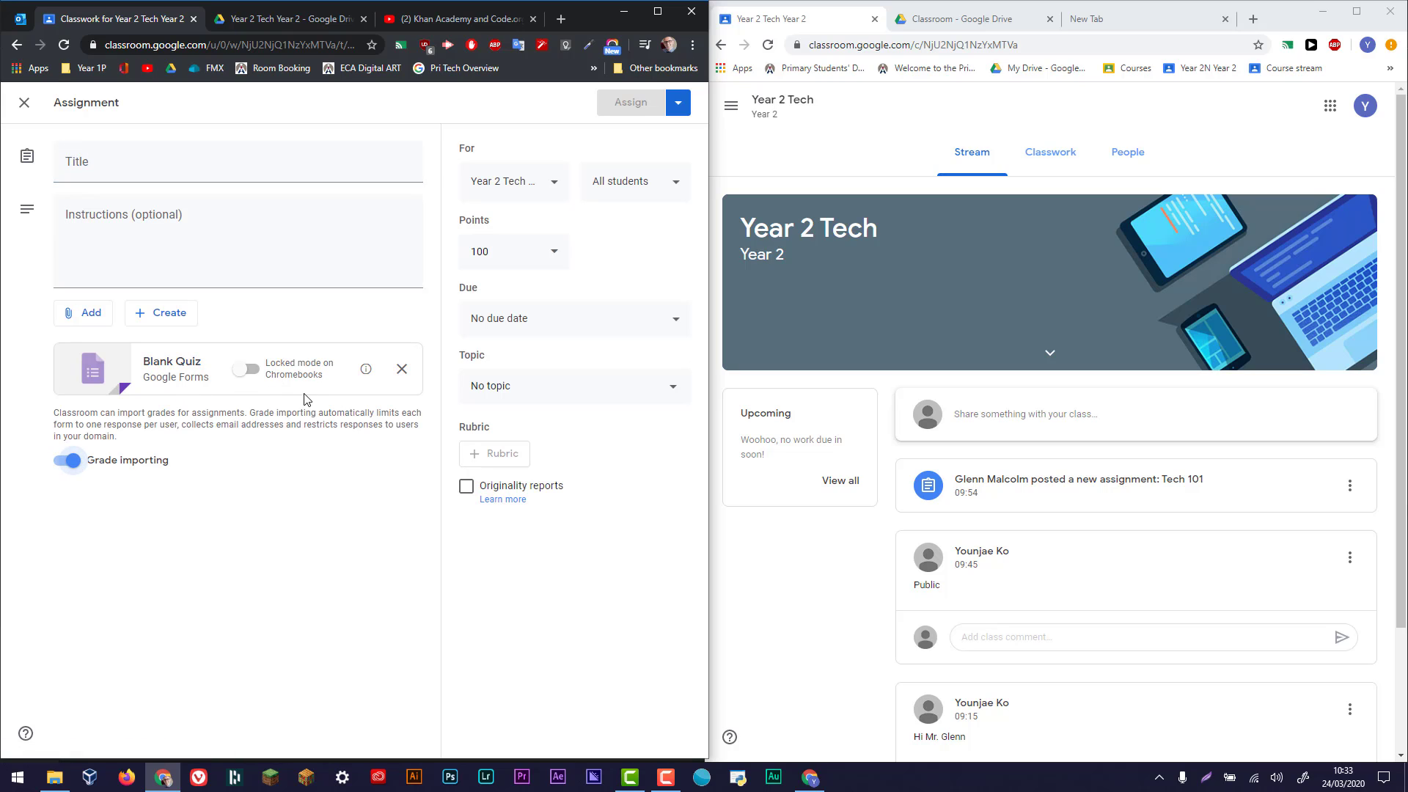
{"action": "mouse_move", "coordinate": [367, 371]}
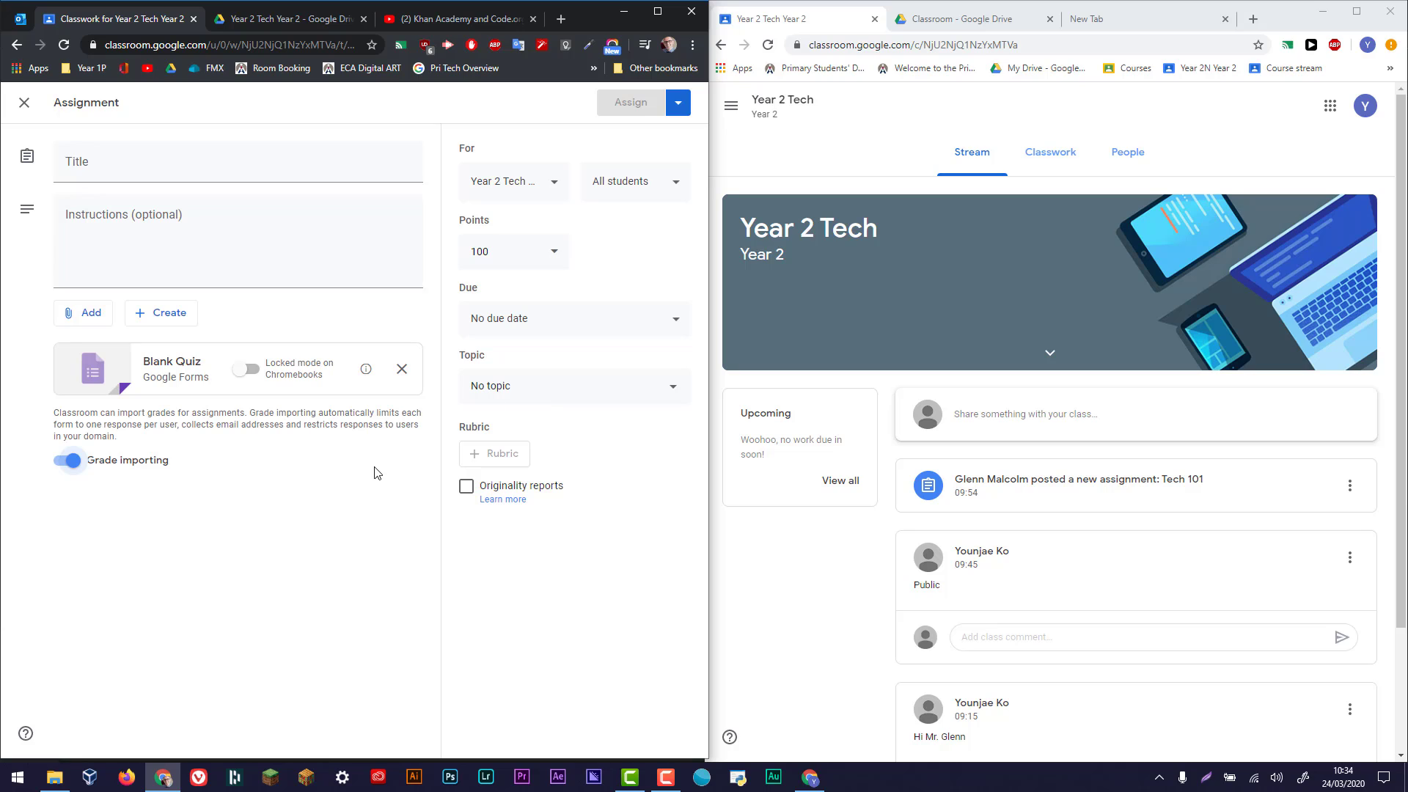
Open the attached Blank Quiz form, dismiss the locked-mode introduction and view the form's responses.
{"action": "left_click", "coordinate": [160, 364]}
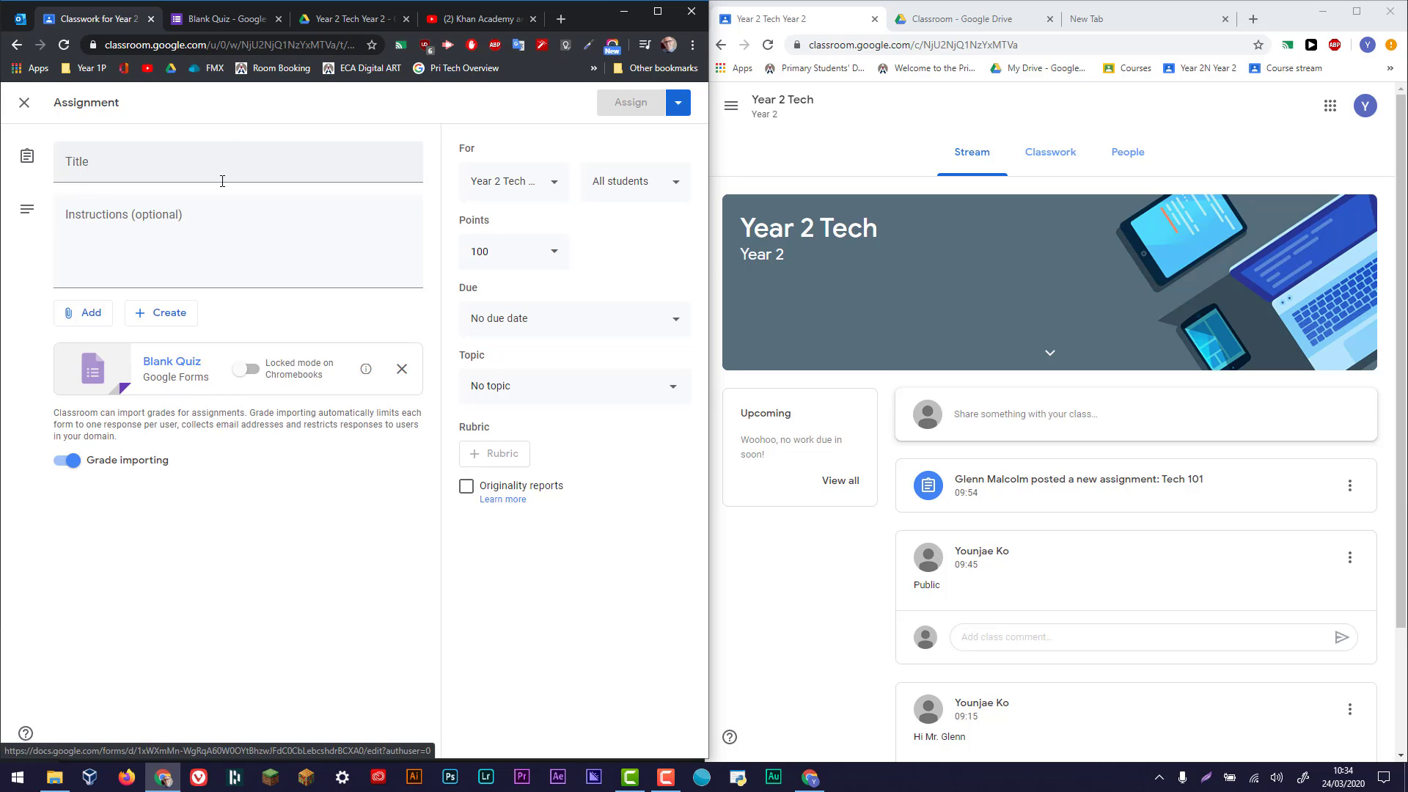
{"action": "left_click", "coordinate": [222, 22]}
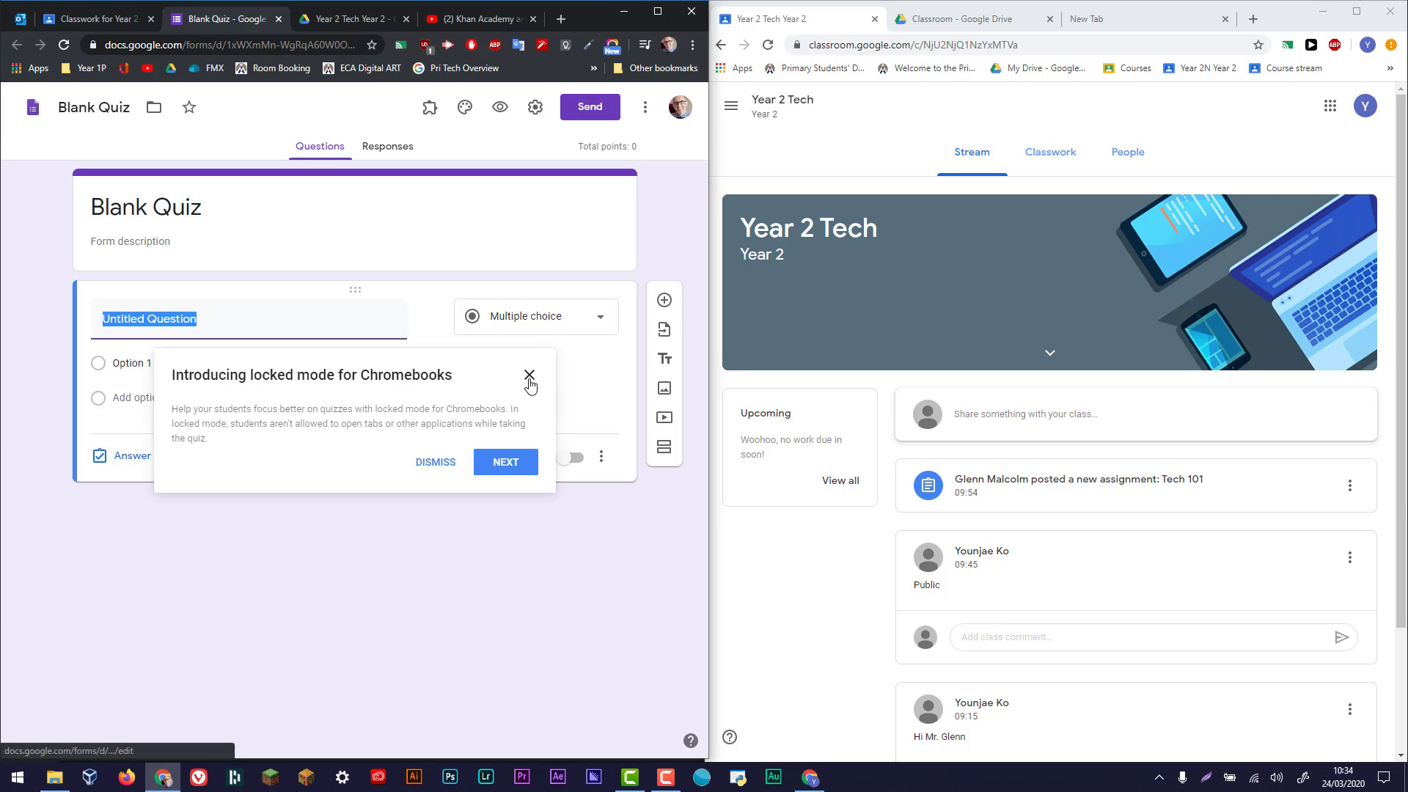
{"action": "left_click", "coordinate": [438, 465]}
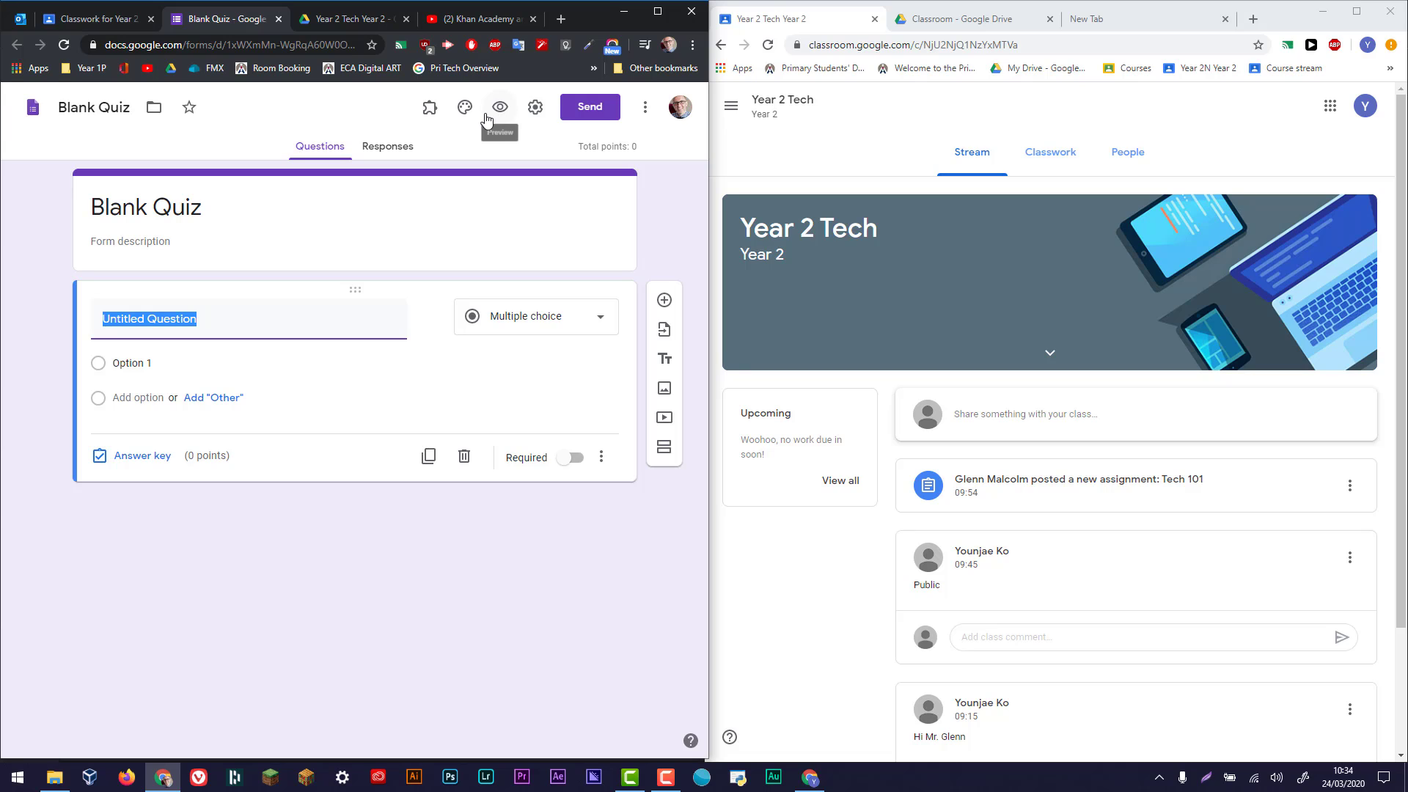
{"action": "left_click", "coordinate": [388, 147]}
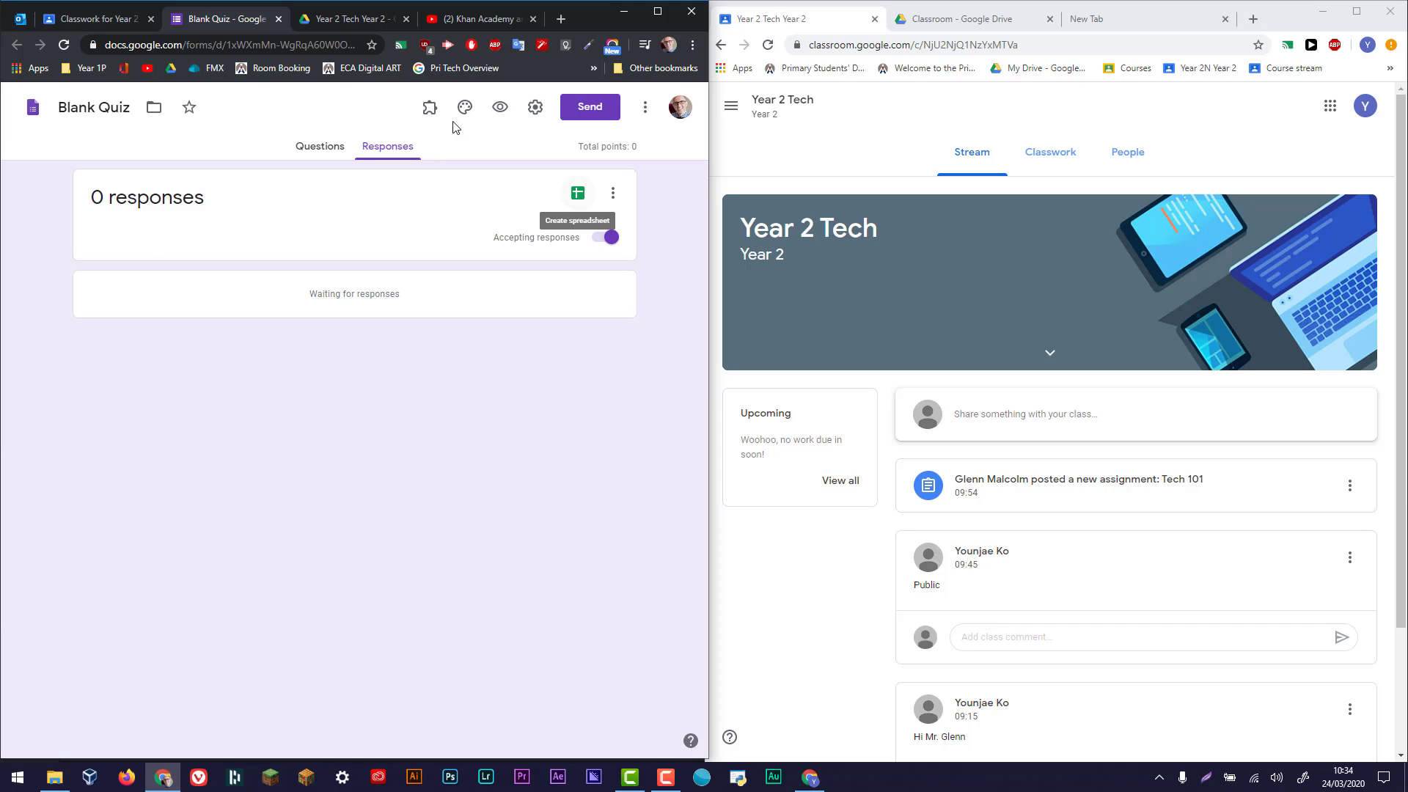
{"action": "left_click", "coordinate": [98, 21]}
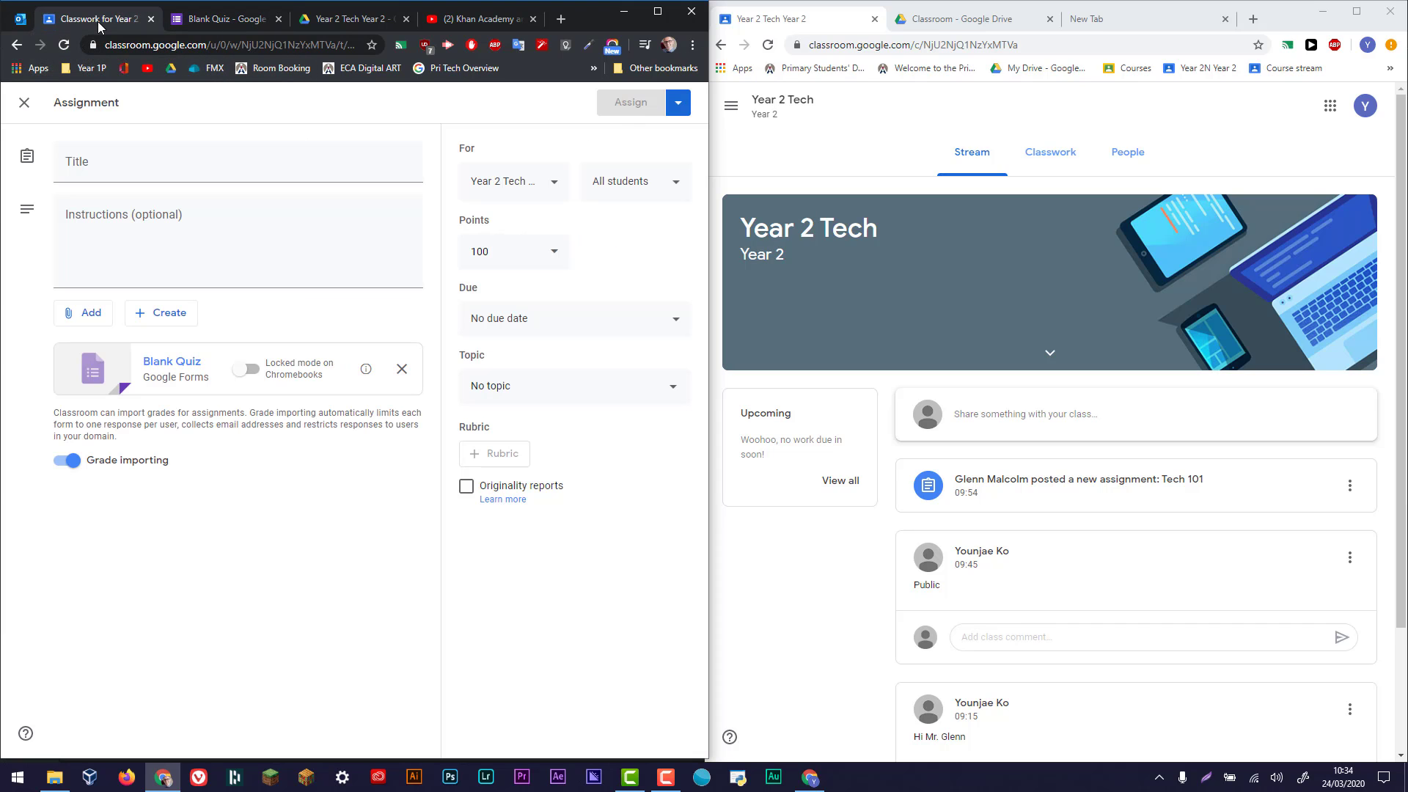
{"action": "left_click", "coordinate": [225, 20]}
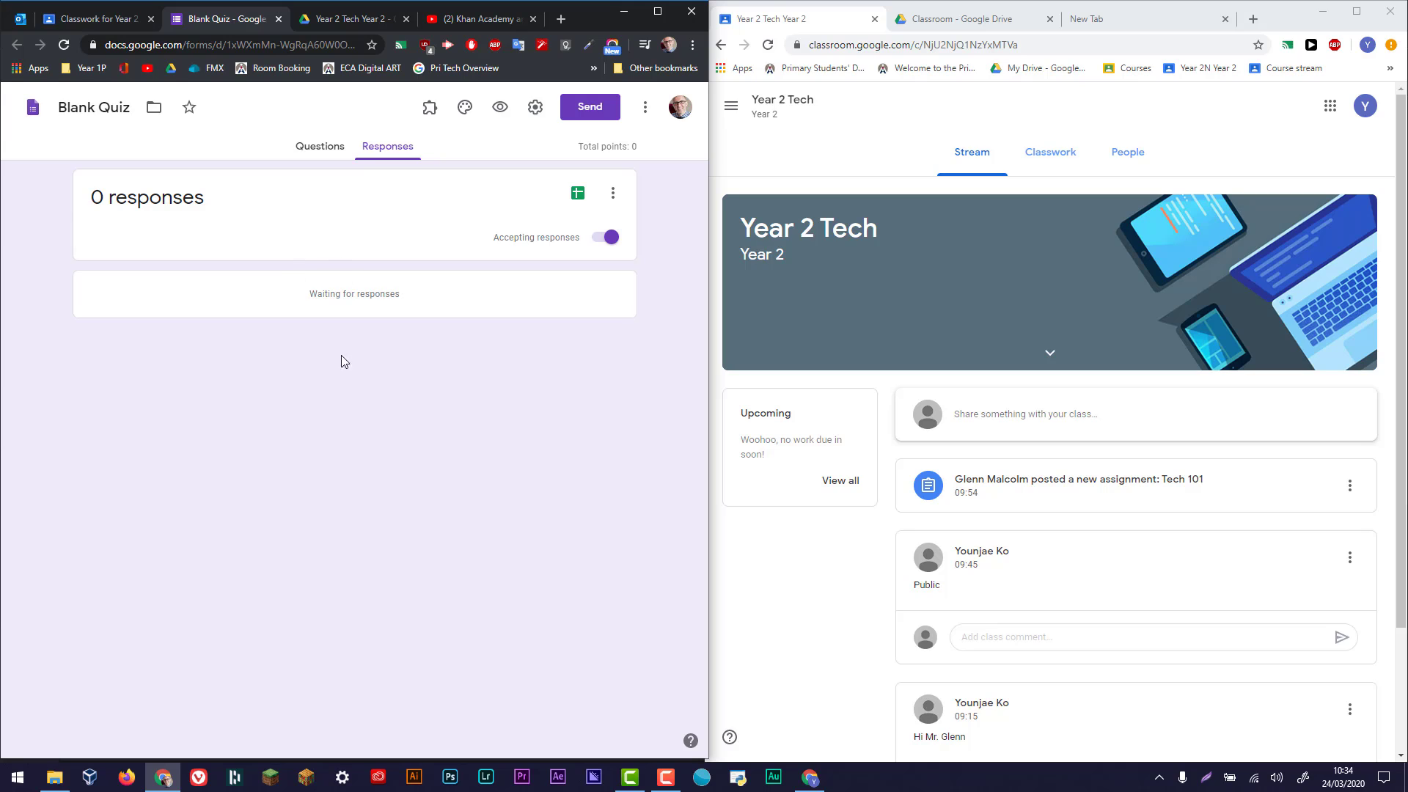
Create a new response spreadsheet named Blank Quiz (Responses) and check it in the class Drive folder.
{"action": "left_click", "coordinate": [575, 196]}
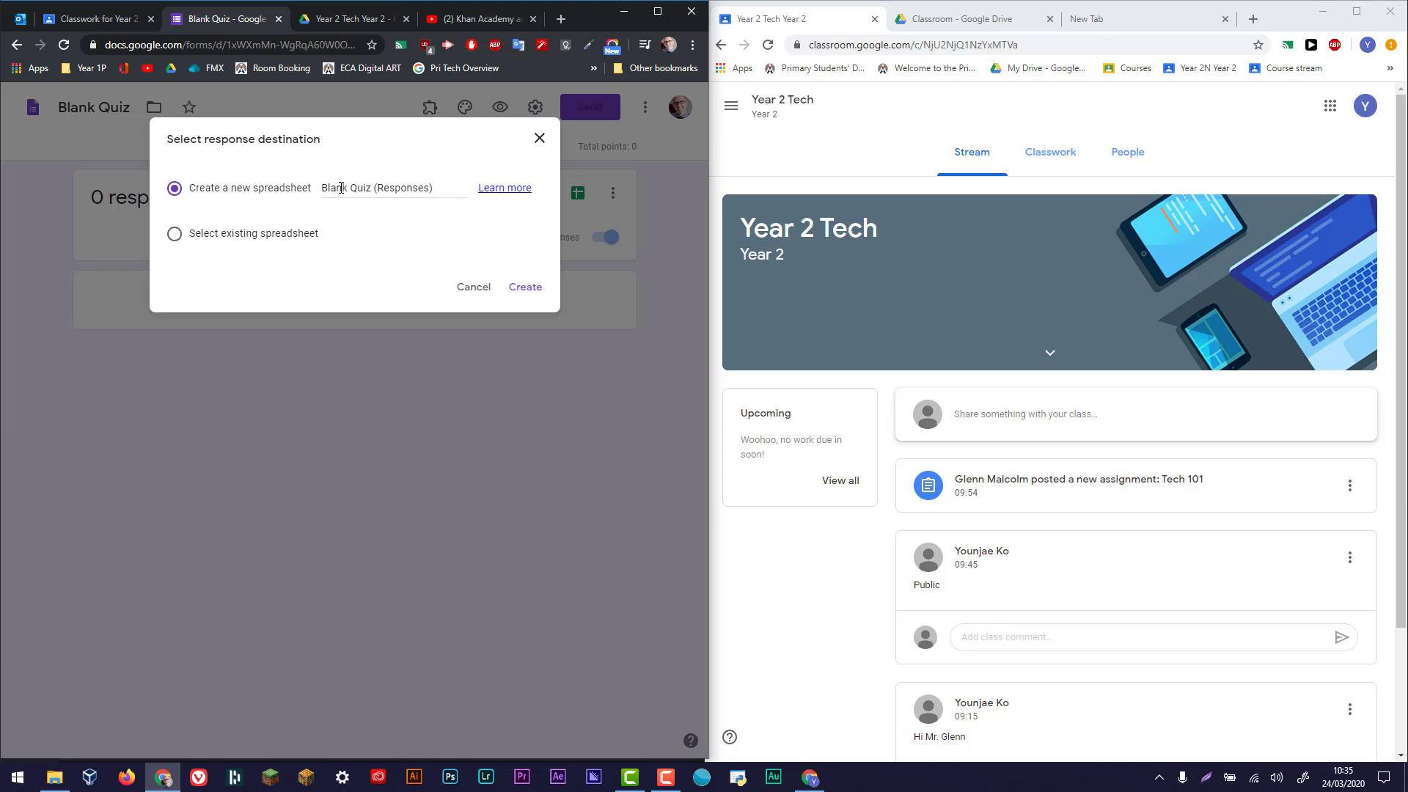
{"action": "left_click", "coordinate": [525, 288]}
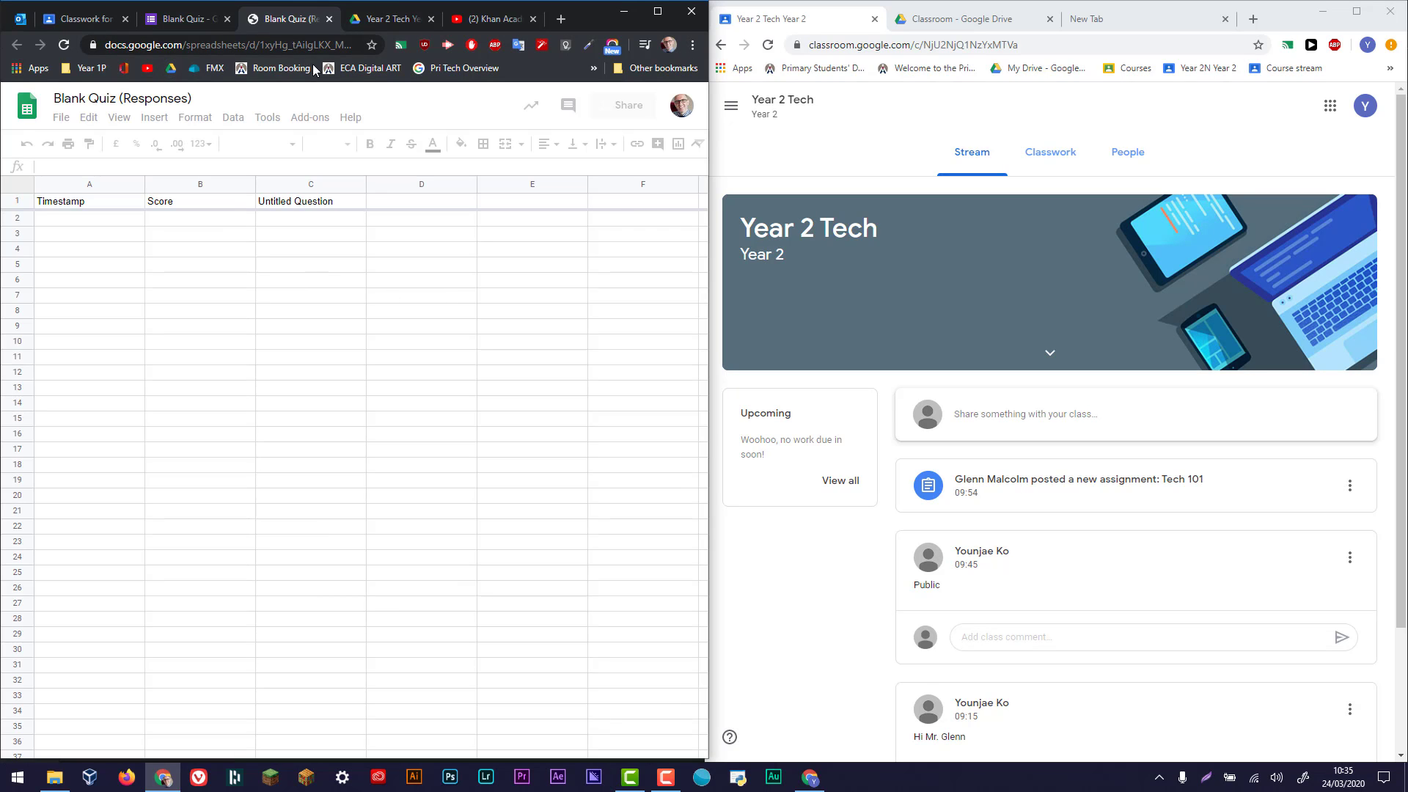
{"action": "left_click", "coordinate": [385, 19]}
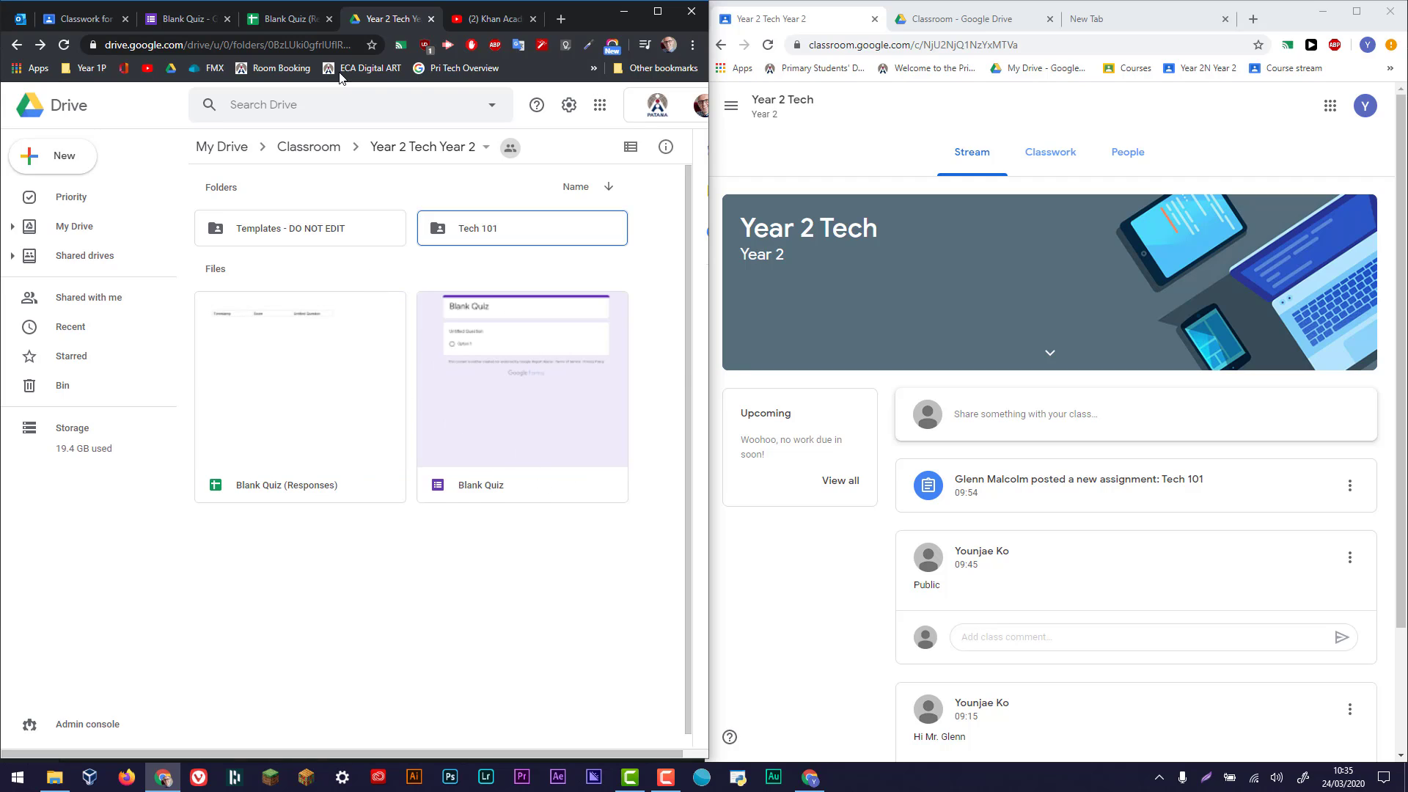
{"action": "left_click", "coordinate": [289, 21]}
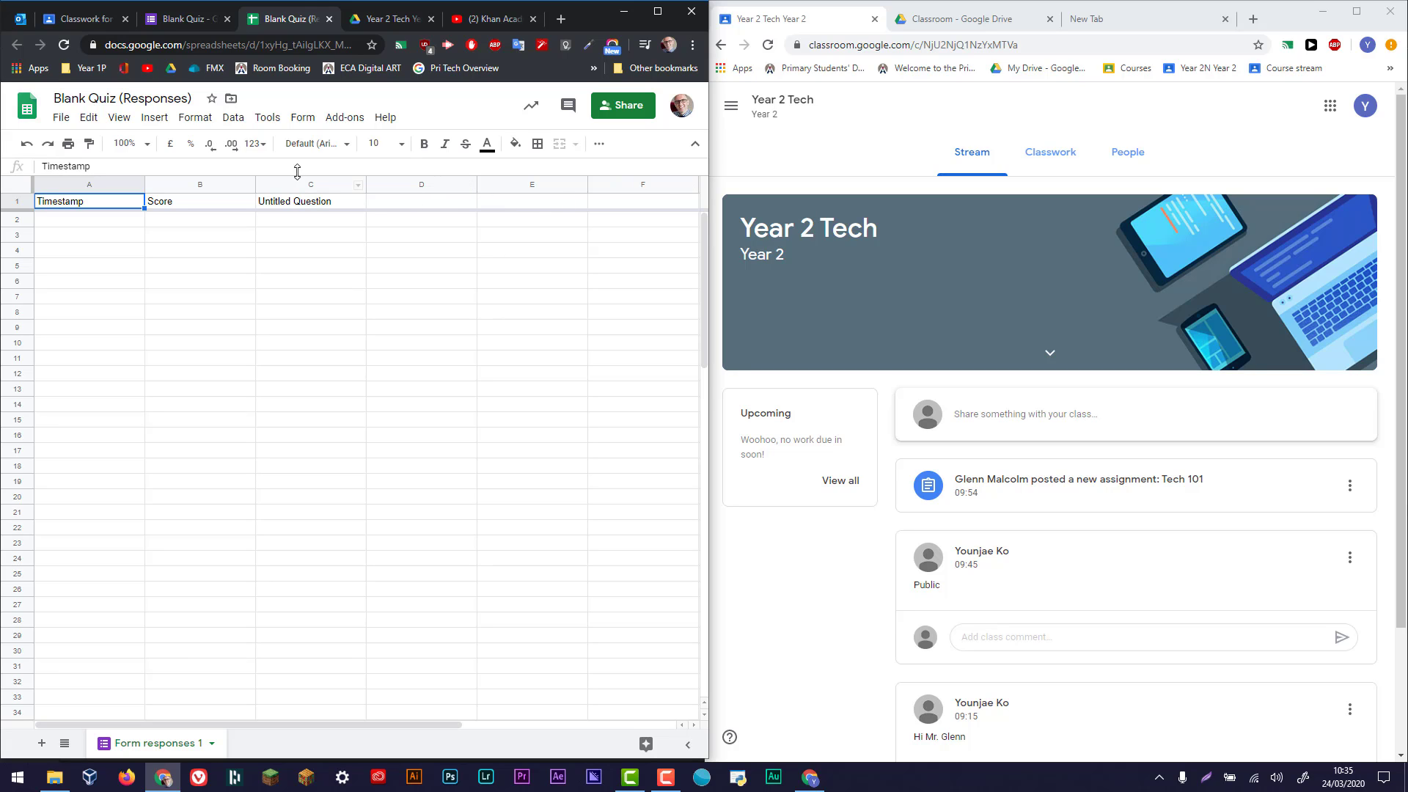
Review the data and formatting commands of the response spreadsheet and close it.
{"action": "left_click", "coordinate": [233, 119]}
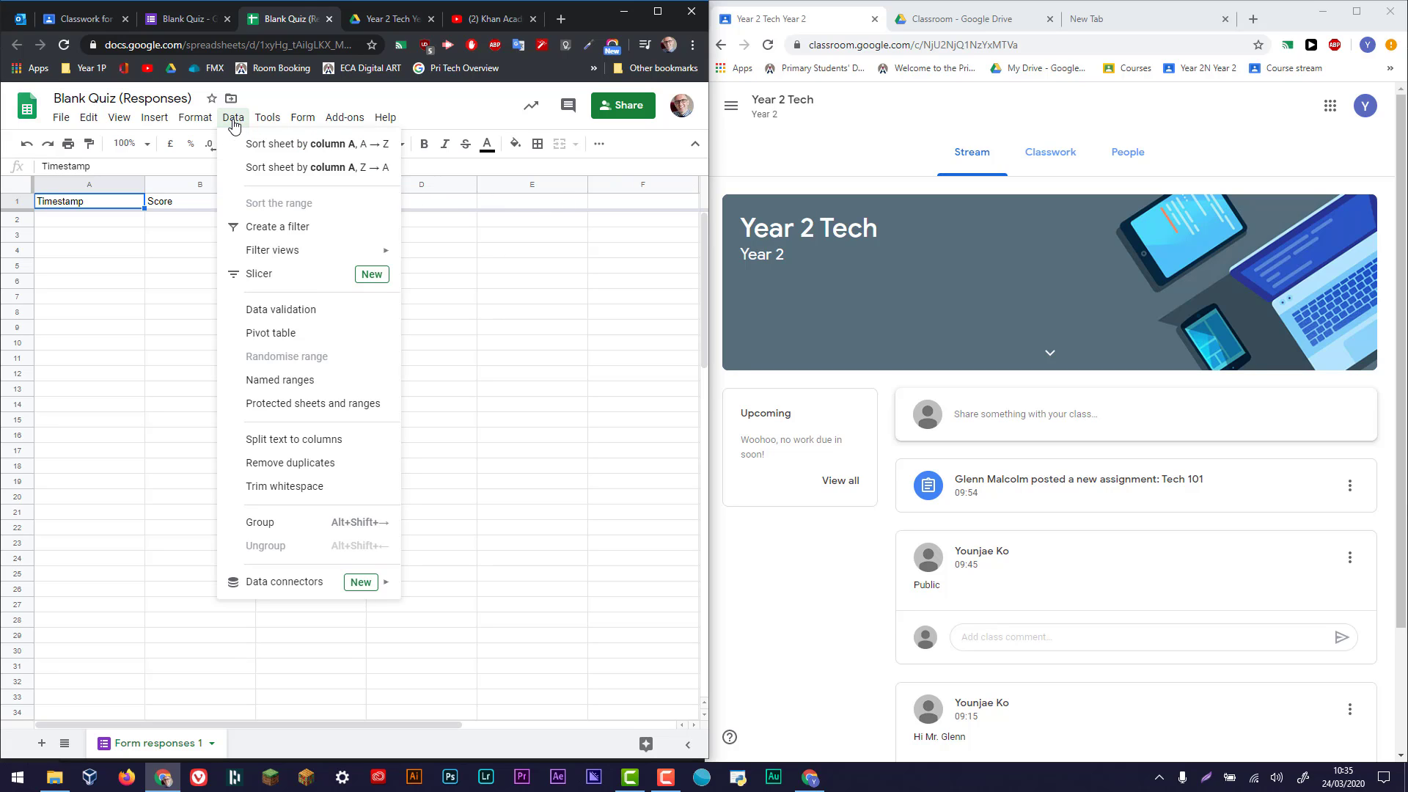
{"action": "mouse_move", "coordinate": [195, 117]}
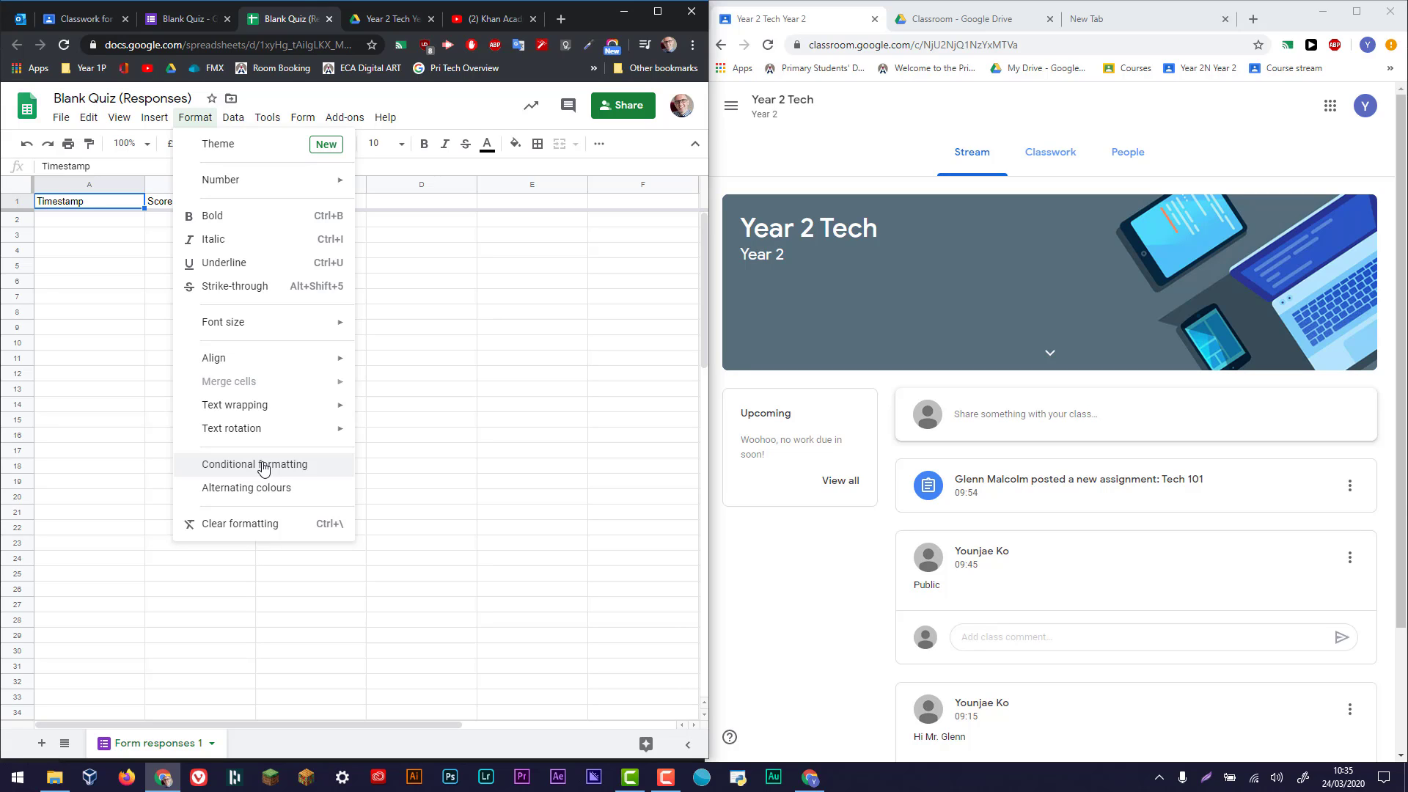
{"action": "left_click", "coordinate": [328, 19]}
{"action": "left_click", "coordinate": [189, 20]}
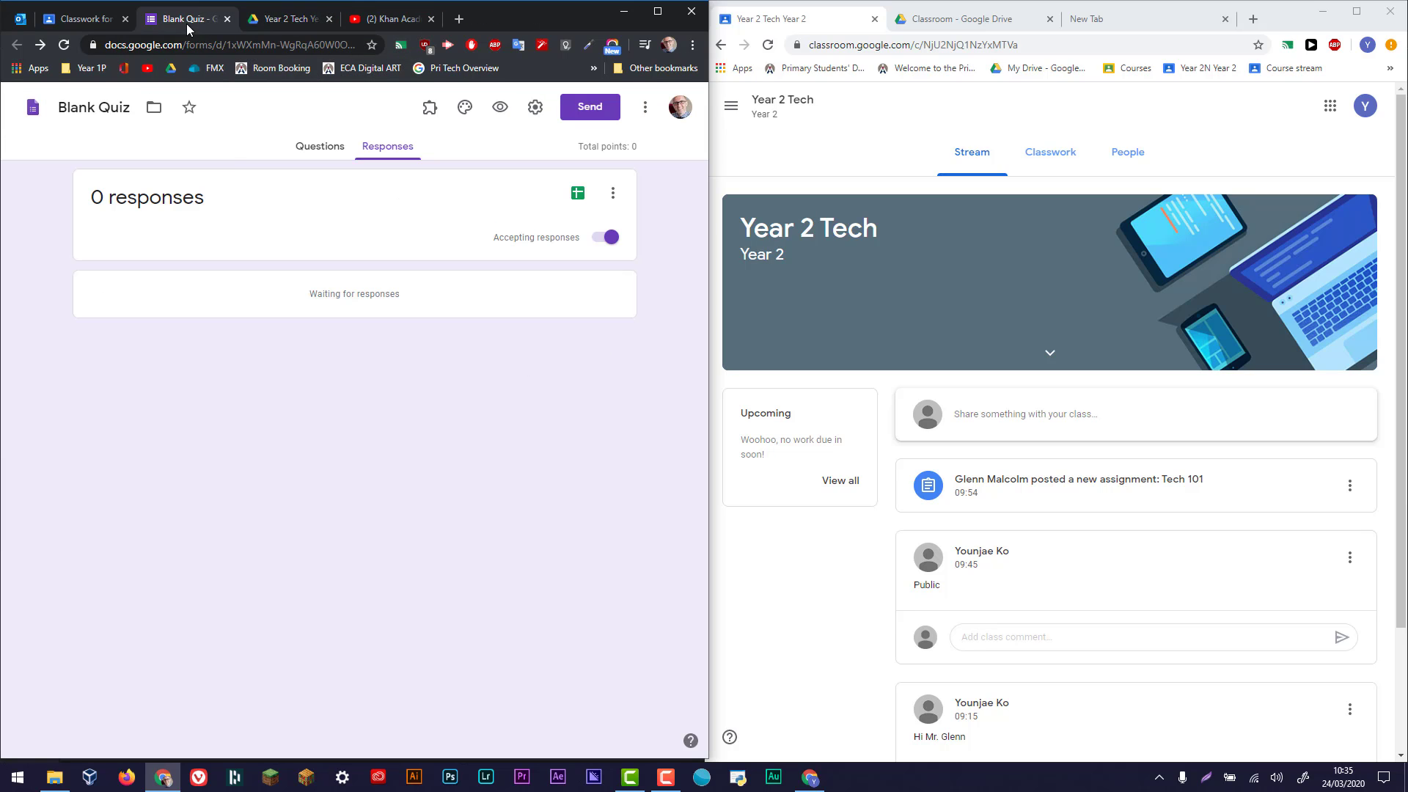
Title the assignment "Quiz" and enter the instructions "Read the instructions".
{"action": "left_click", "coordinate": [104, 20]}
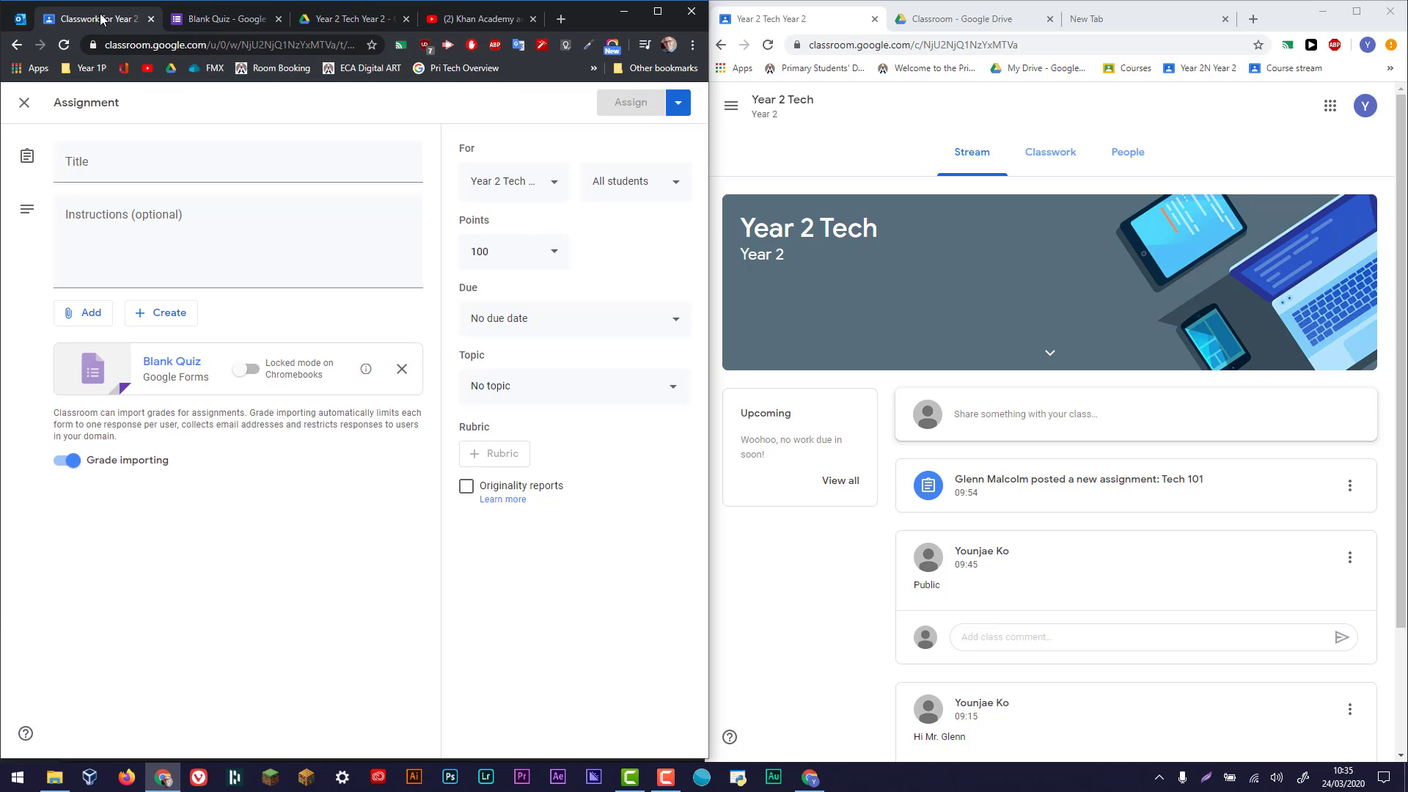
{"action": "left_click", "coordinate": [121, 169]}
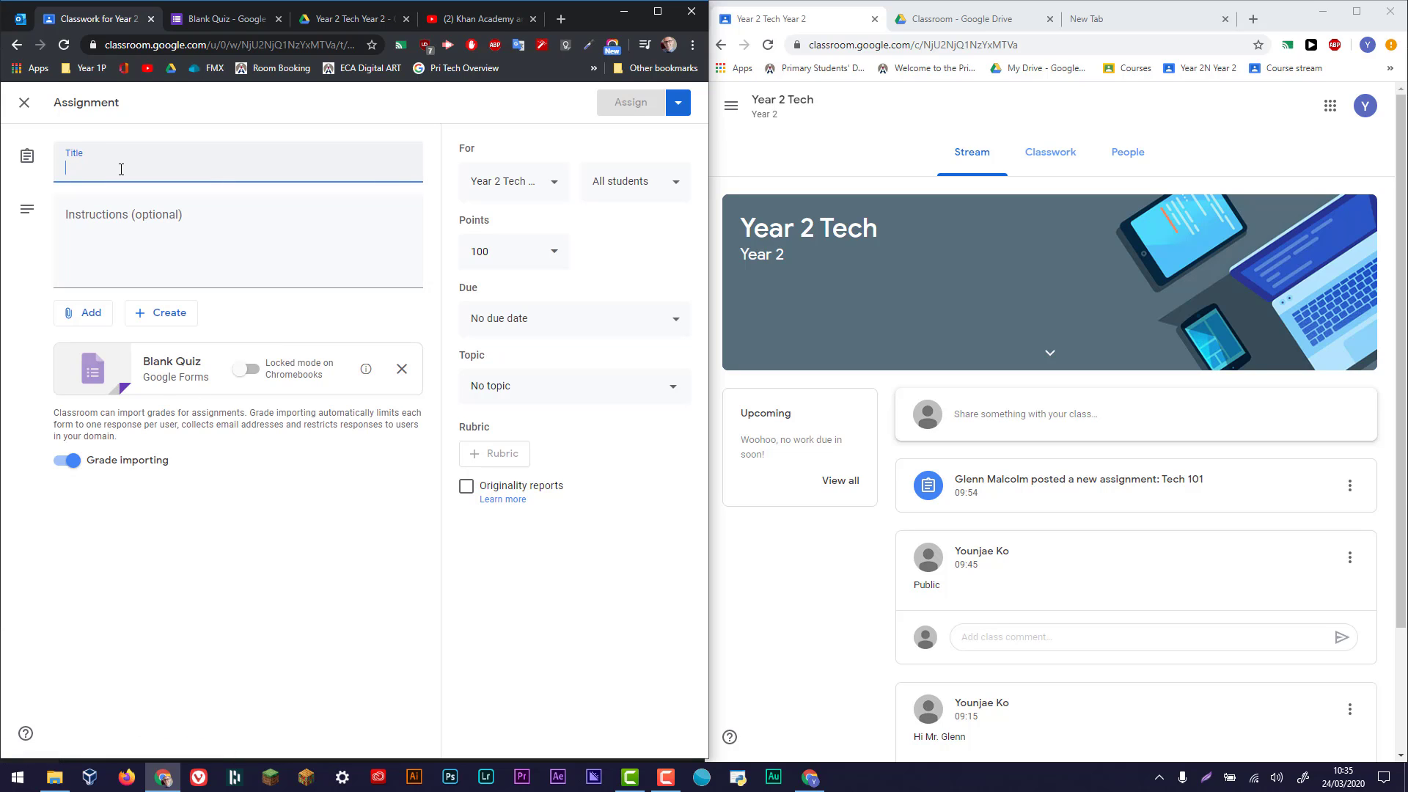
{"action": "type", "text": "Quiz"}
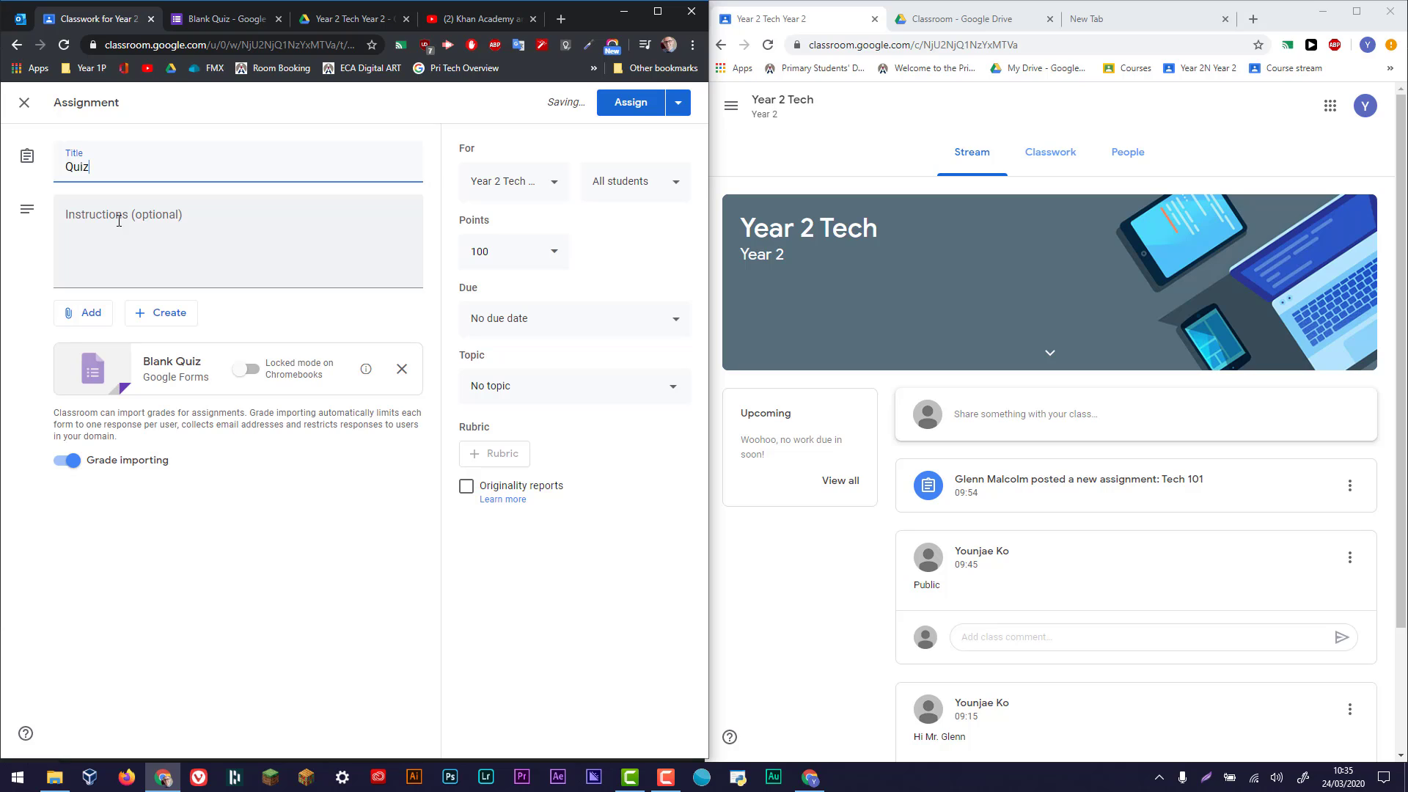
{"action": "left_click", "coordinate": [119, 221]}
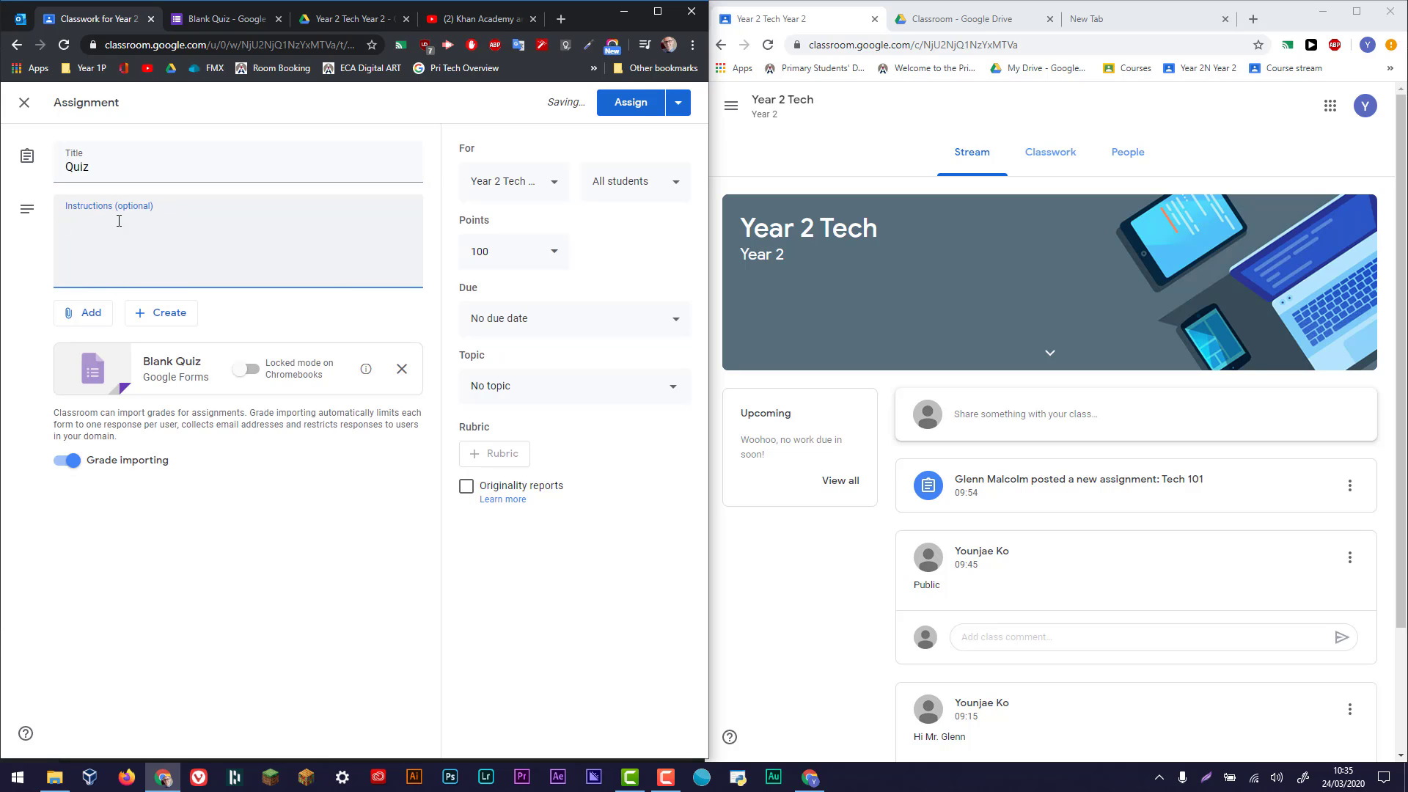
{"action": "type", "text": "Read the instructions"}
{"action": "key", "text": "BackSpace"}
{"action": "key", "text": "BackSpace"}
{"action": "key", "text": "BackSpace"}
{"action": "type", "text": "ons"}
{"action": "key", "text": "Return"}
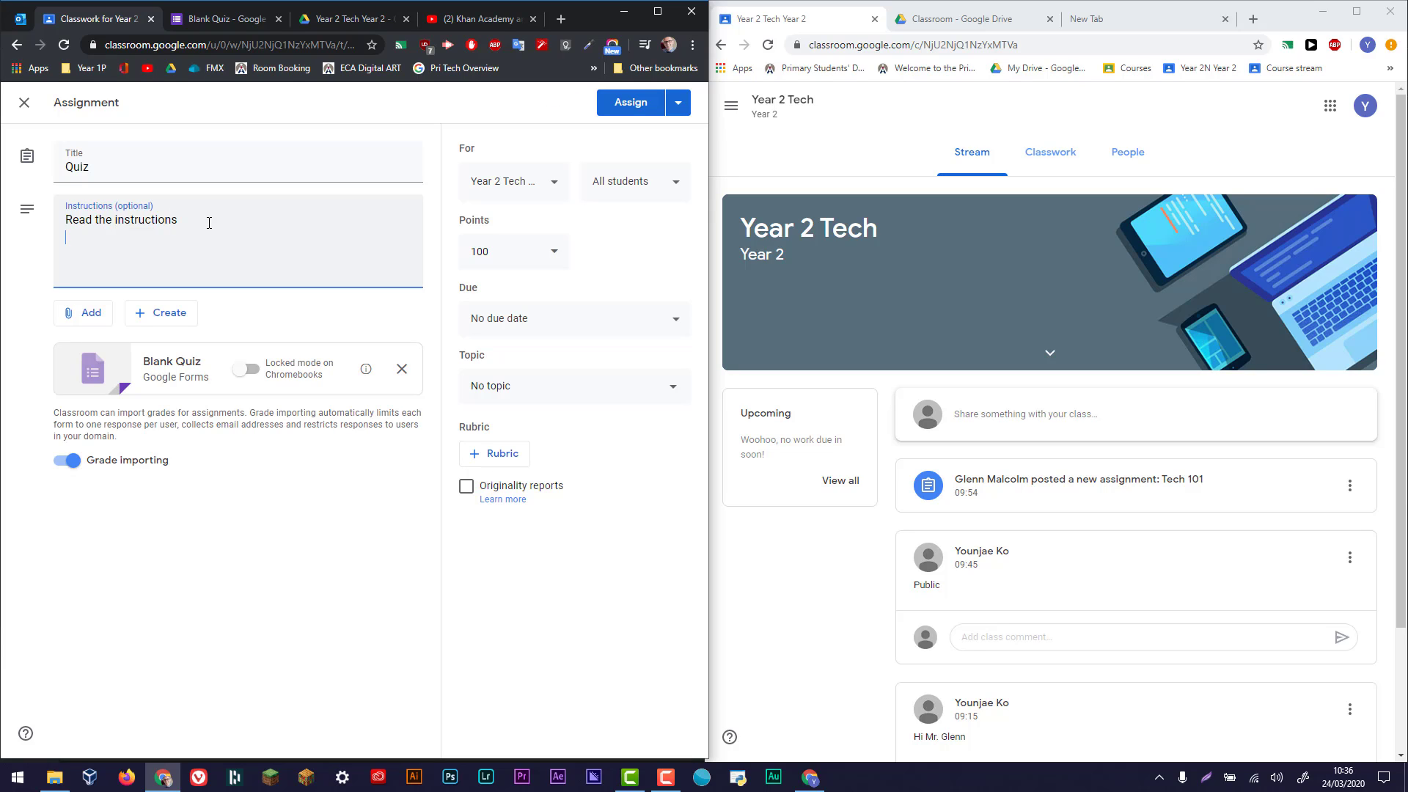
Attach the Khan Academy and Code.org Binary & Data YouTube video to the assignment using its copied URL.
{"action": "left_click", "coordinate": [88, 313]}
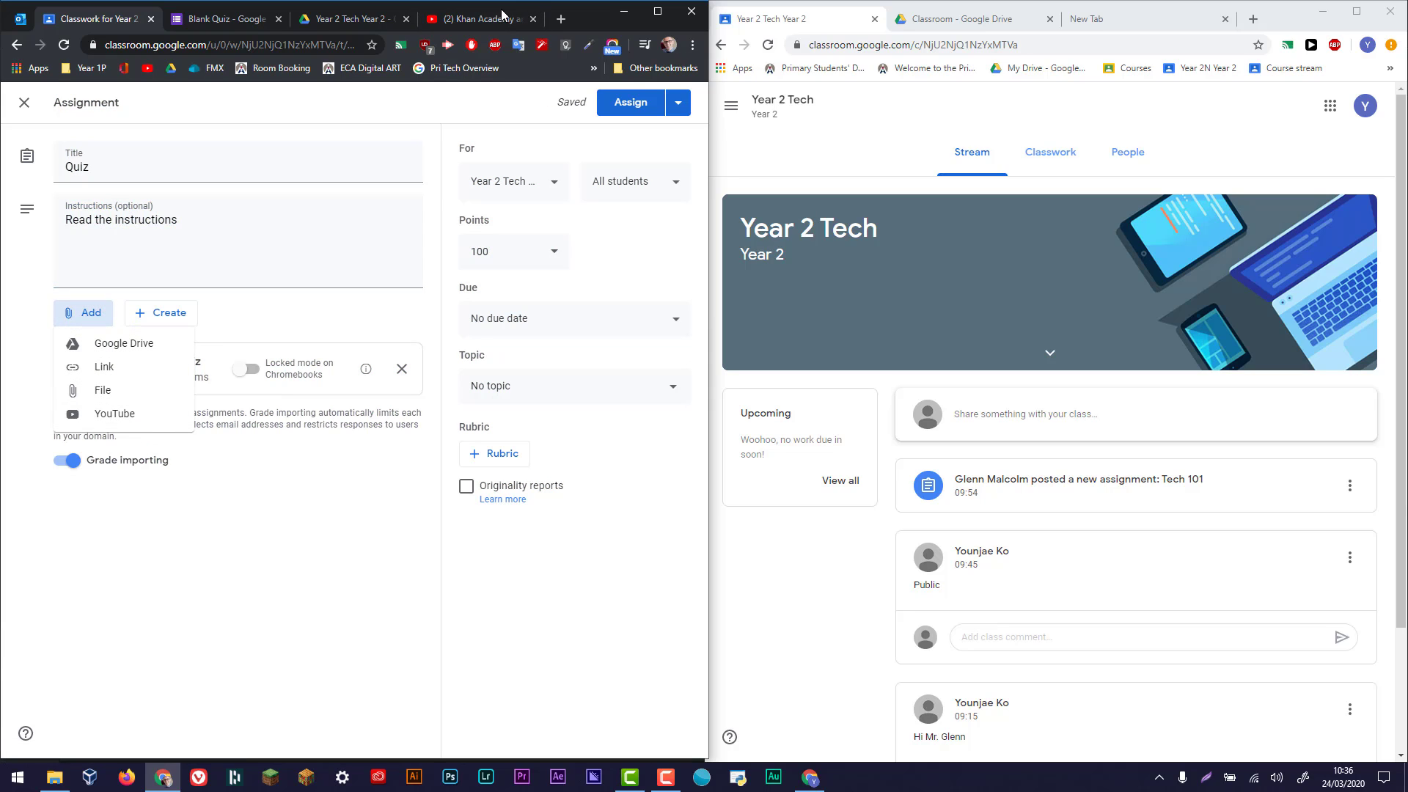
{"action": "left_click", "coordinate": [481, 18]}
{"action": "left_click", "coordinate": [232, 44]}
{"action": "key", "text": "ctrl+c"}
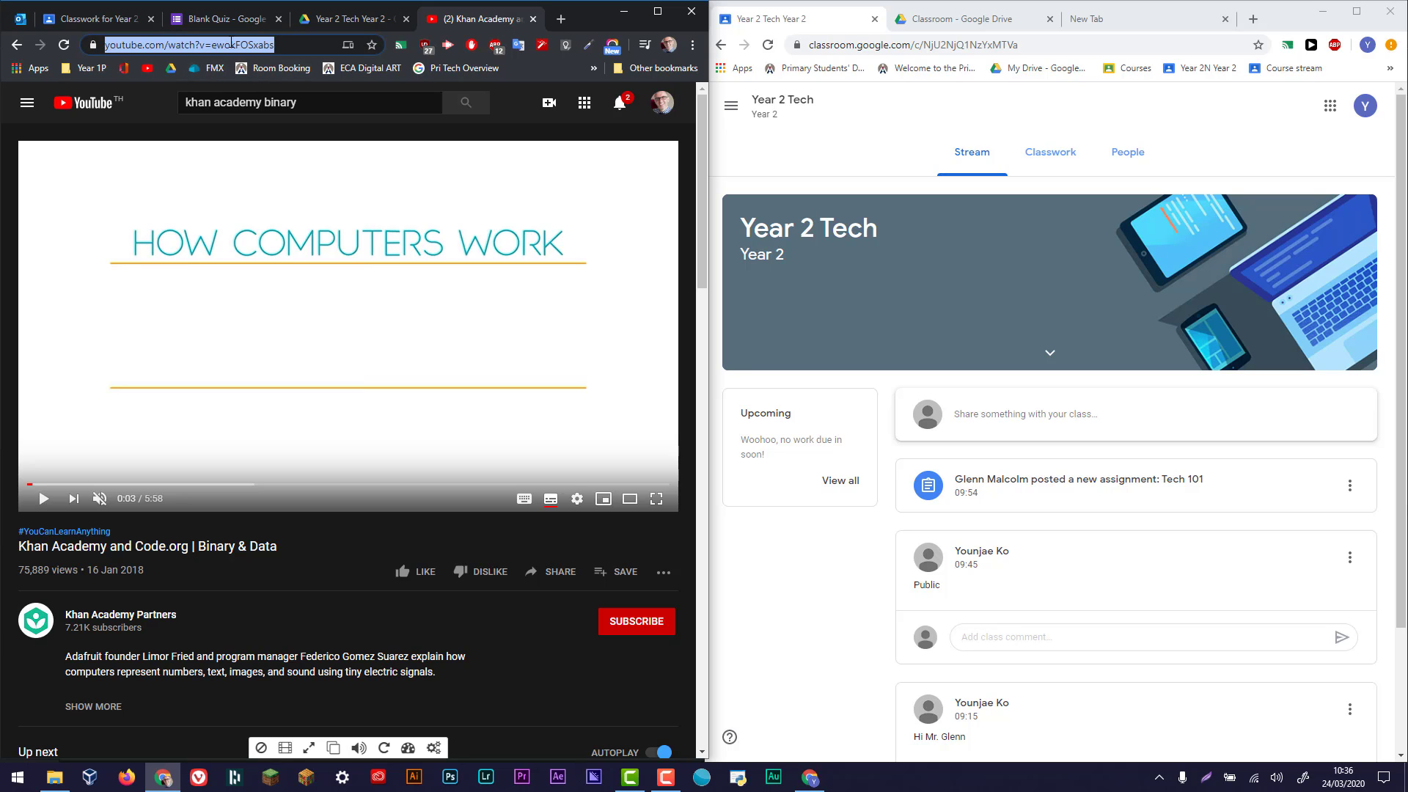
{"action": "left_click", "coordinate": [85, 21]}
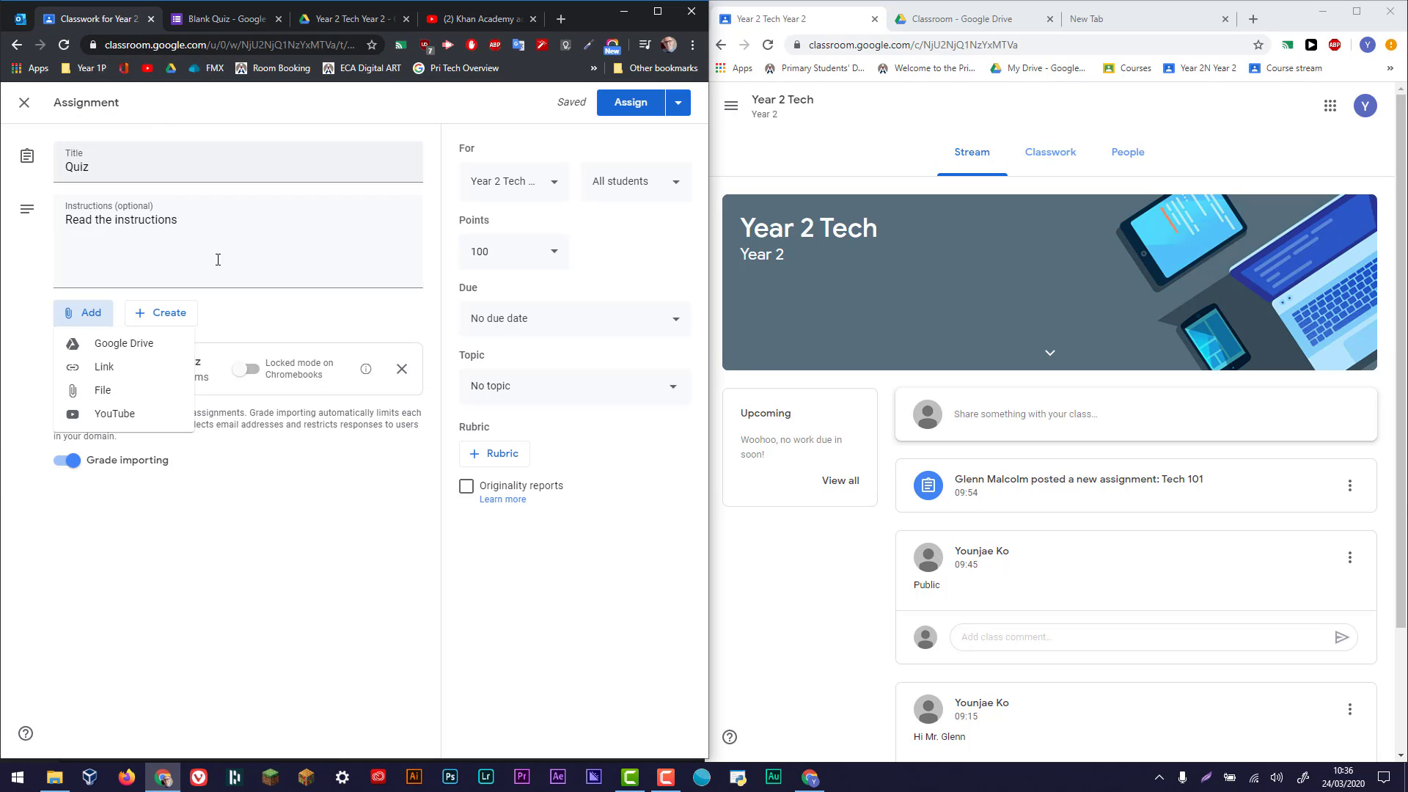
{"action": "left_click", "coordinate": [125, 415]}
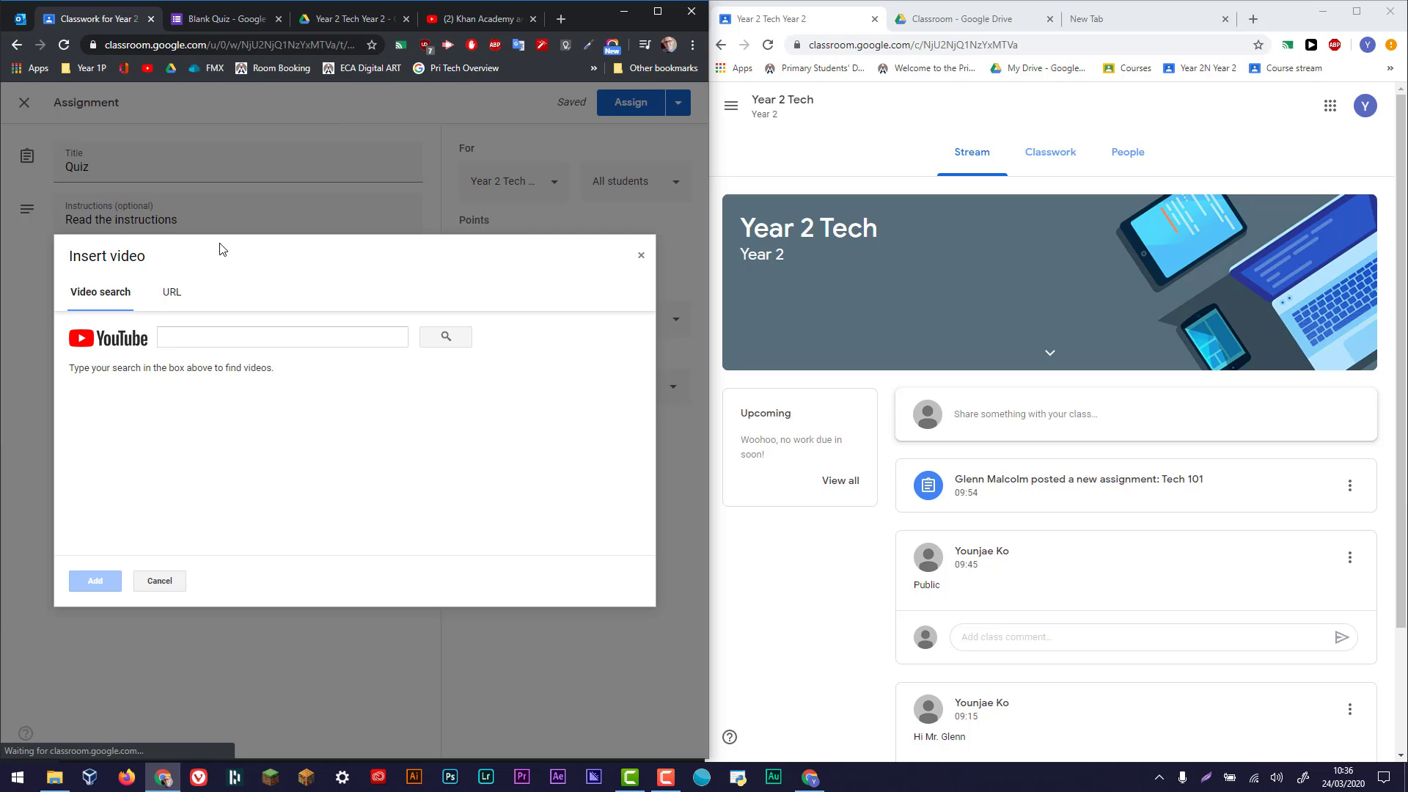
{"action": "left_click", "coordinate": [171, 294]}
{"action": "key", "text": "ctrl+v"}
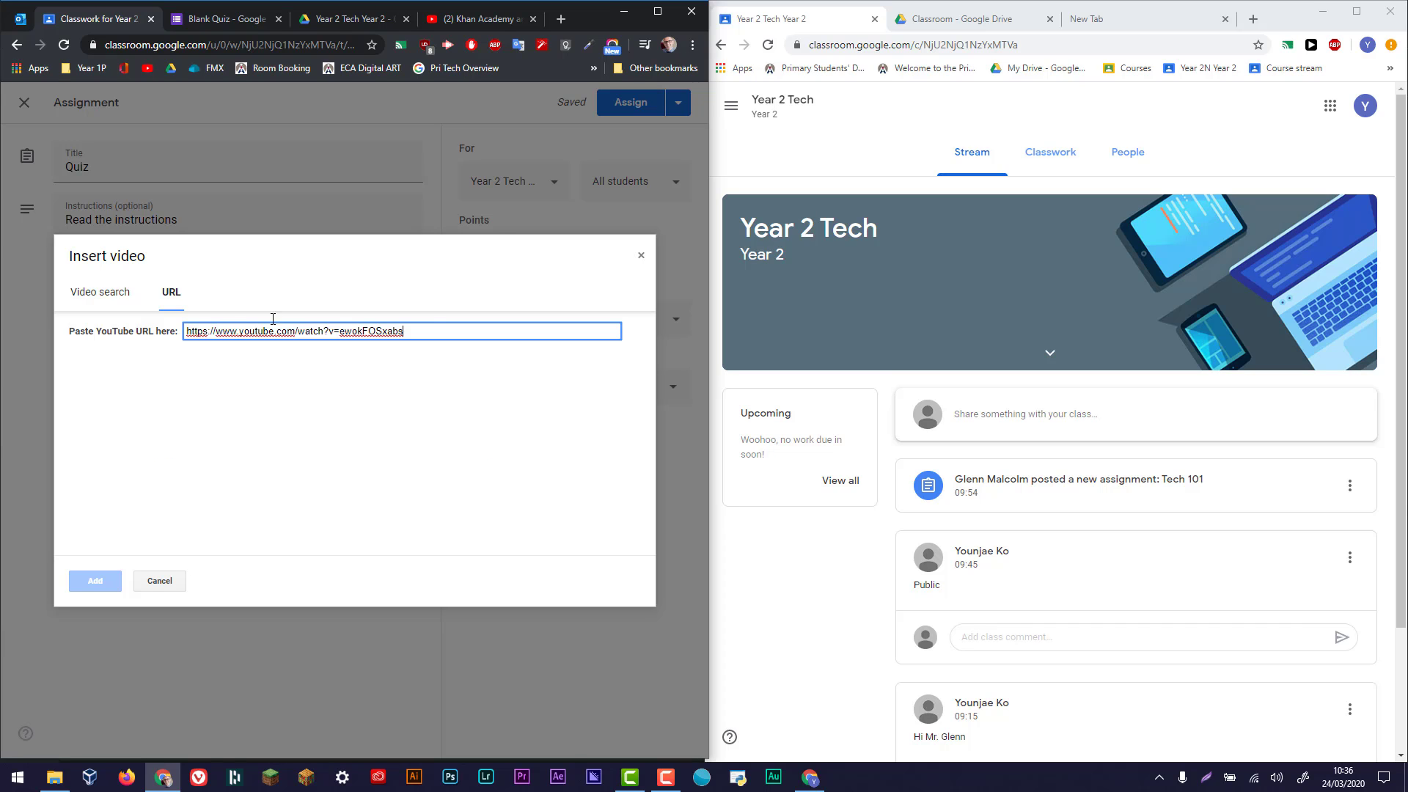
{"action": "left_click", "coordinate": [95, 582]}
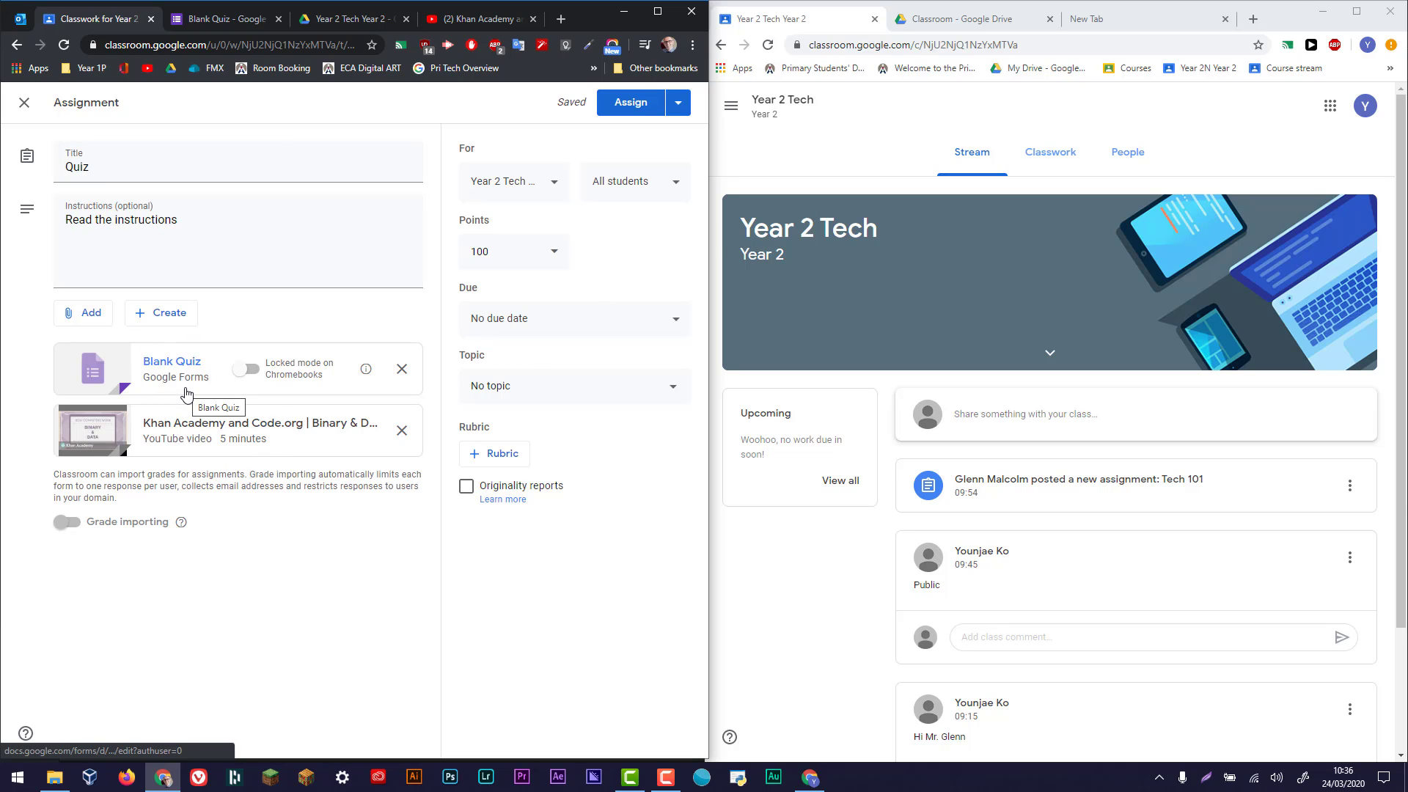
{"action": "left_click", "coordinate": [183, 327]}
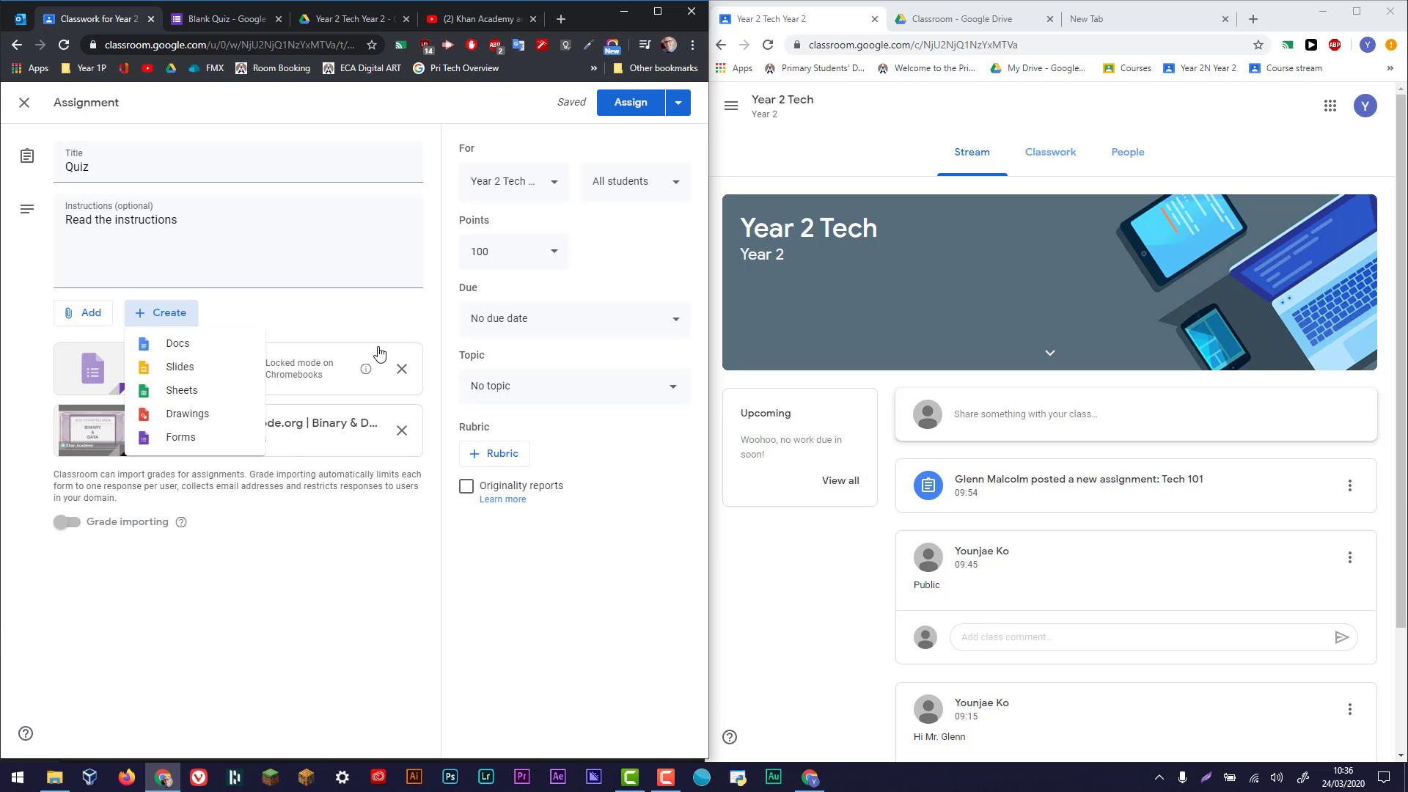
{"action": "left_click", "coordinate": [333, 582]}
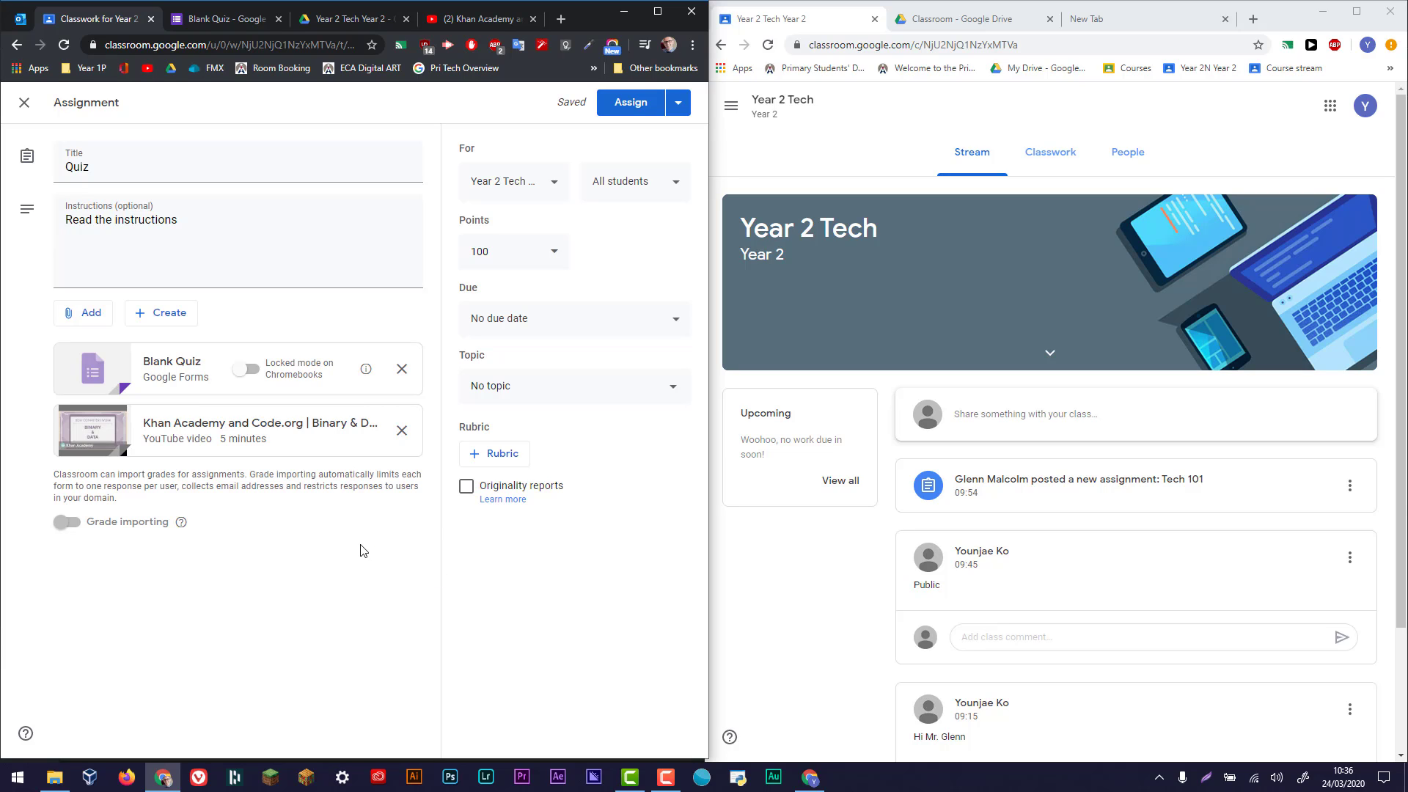
Add the Year 2K, Year 2N, Year 2B and Year 2A Technology classes as recipients of the assignment.
{"action": "left_click", "coordinate": [556, 187]}
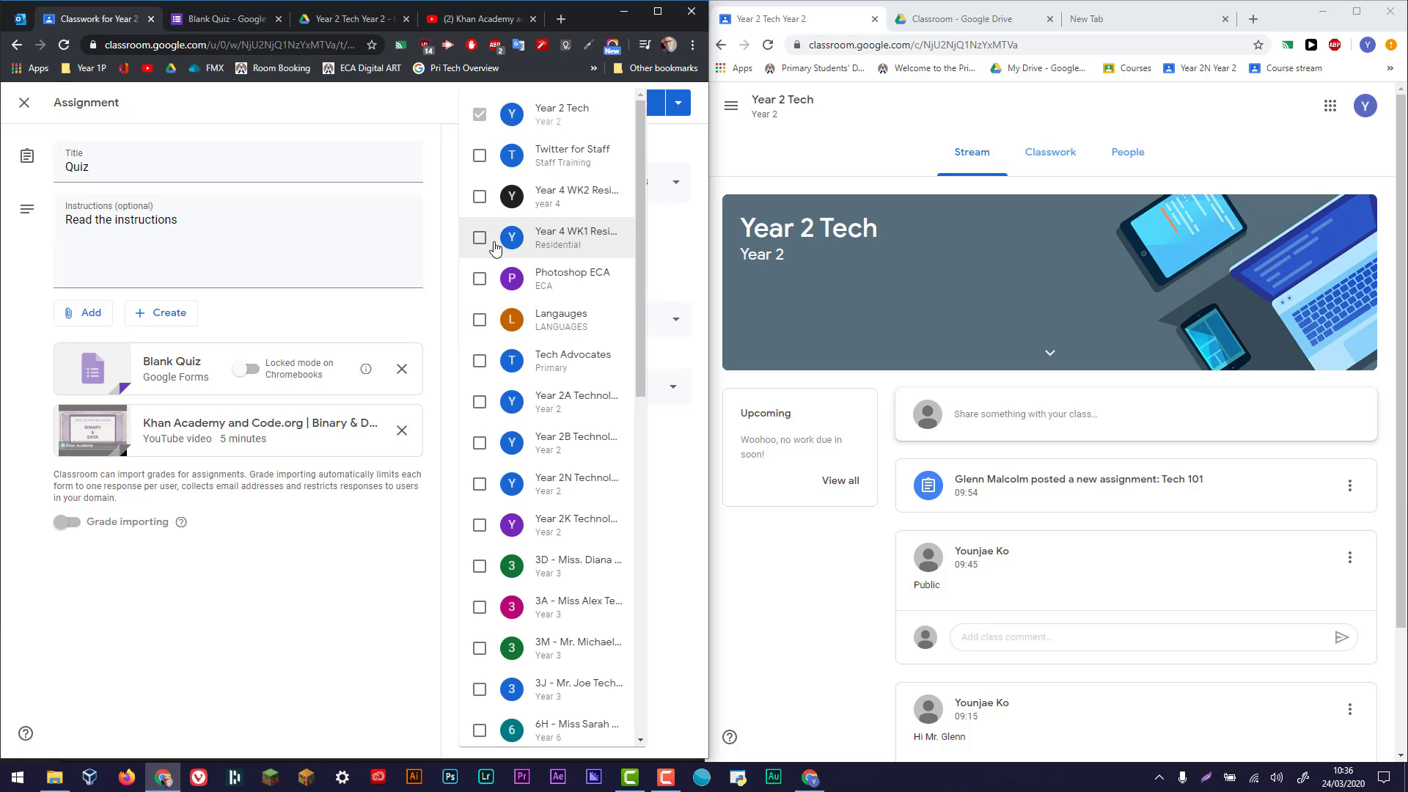
{"action": "scroll", "coordinate": [480, 410], "scroll_direction": "down", "scroll_amount": 2}
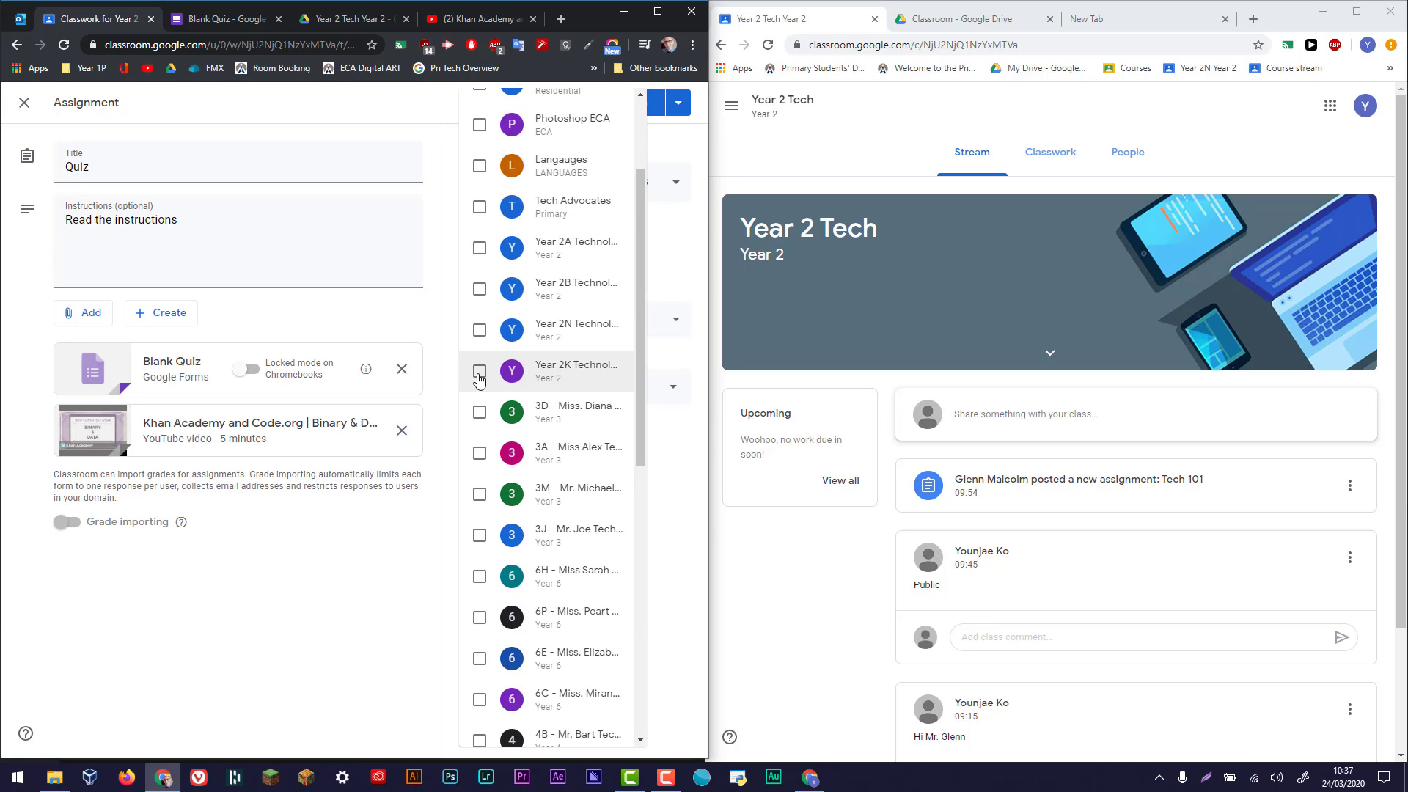
{"action": "left_click", "coordinate": [479, 371]}
{"action": "left_click", "coordinate": [479, 330]}
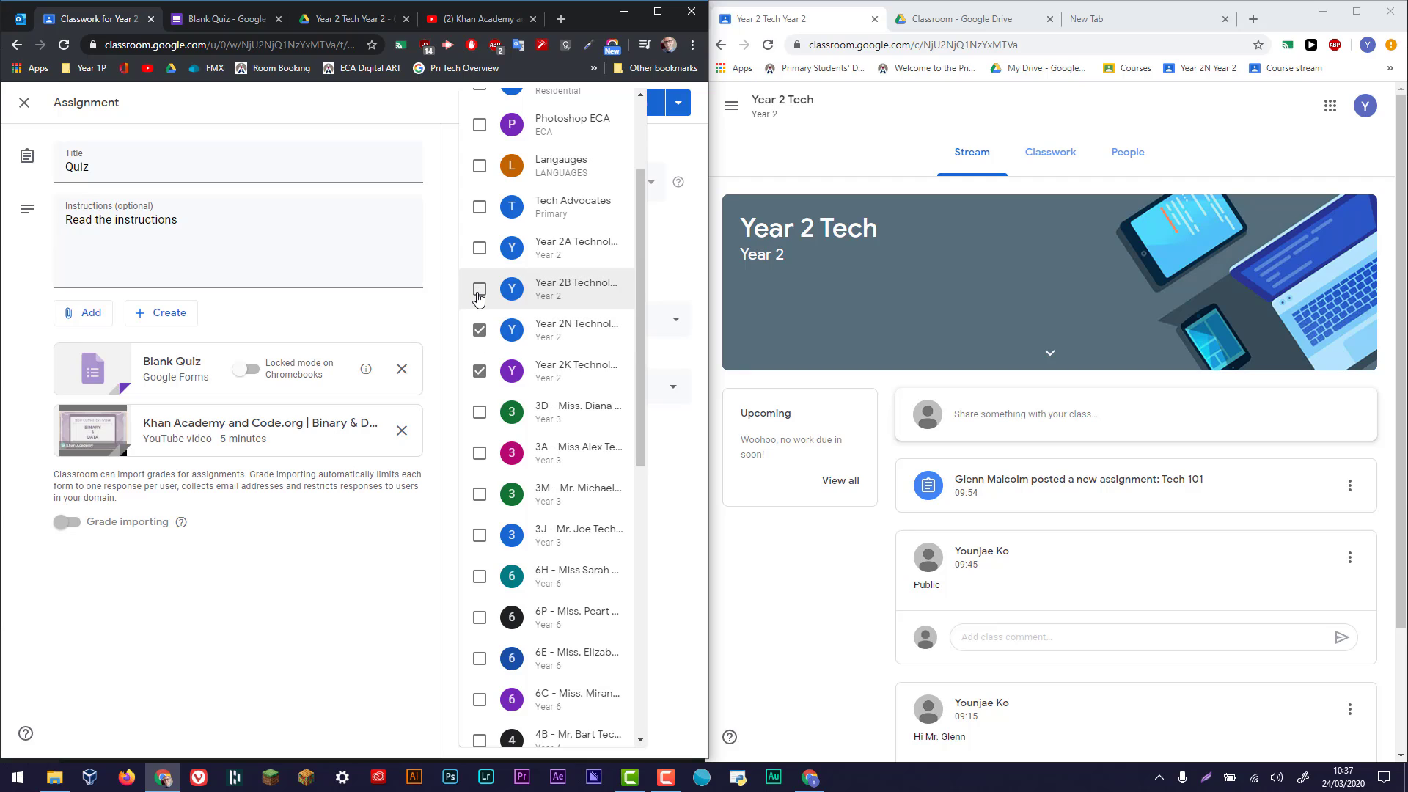
{"action": "left_click", "coordinate": [479, 291]}
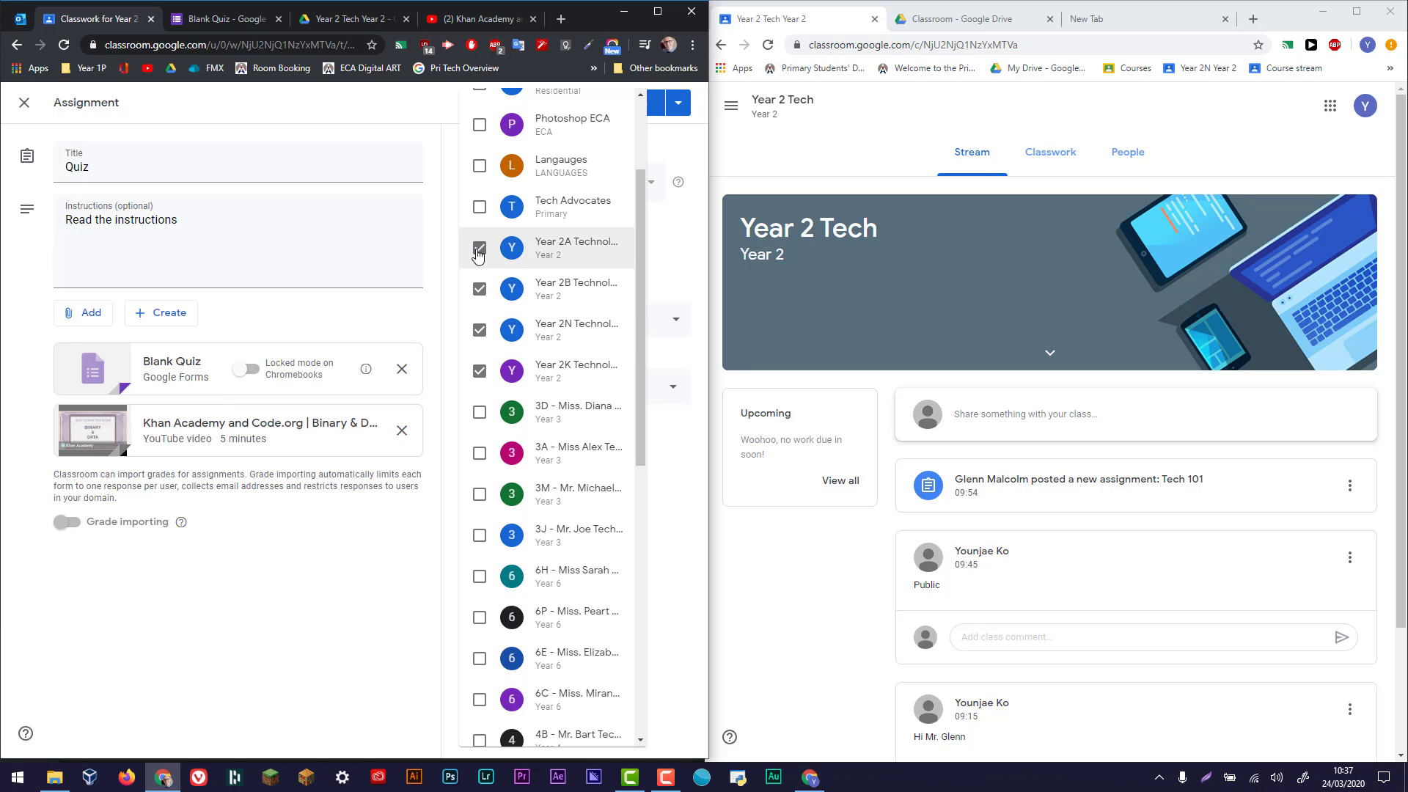
Remove the Year 2A, Year 2B, Year 2N and Year 2K Technology classes from the assignment's recipients.
{"action": "left_click", "coordinate": [479, 248]}
{"action": "left_click", "coordinate": [479, 290]}
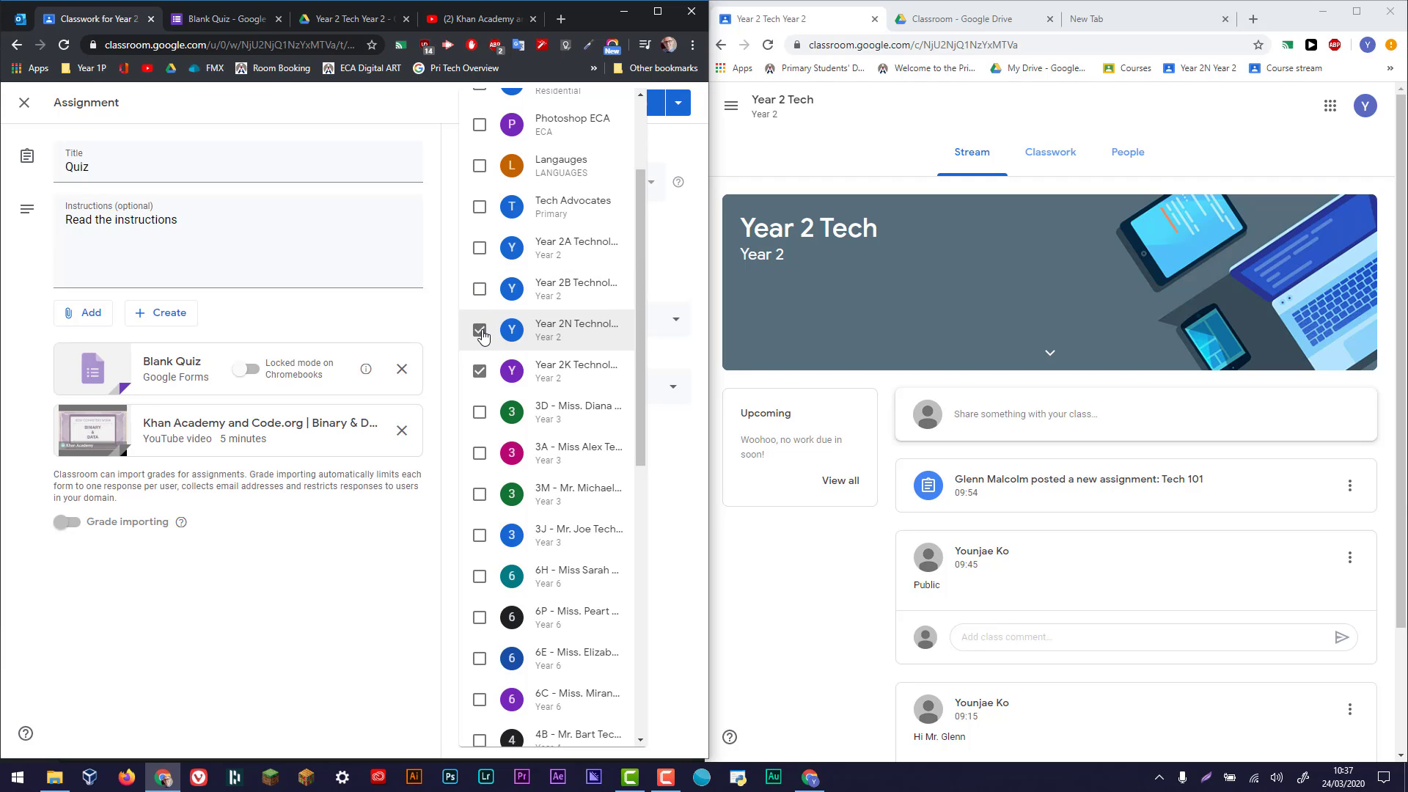
{"action": "left_click", "coordinate": [480, 332]}
{"action": "left_click", "coordinate": [481, 374]}
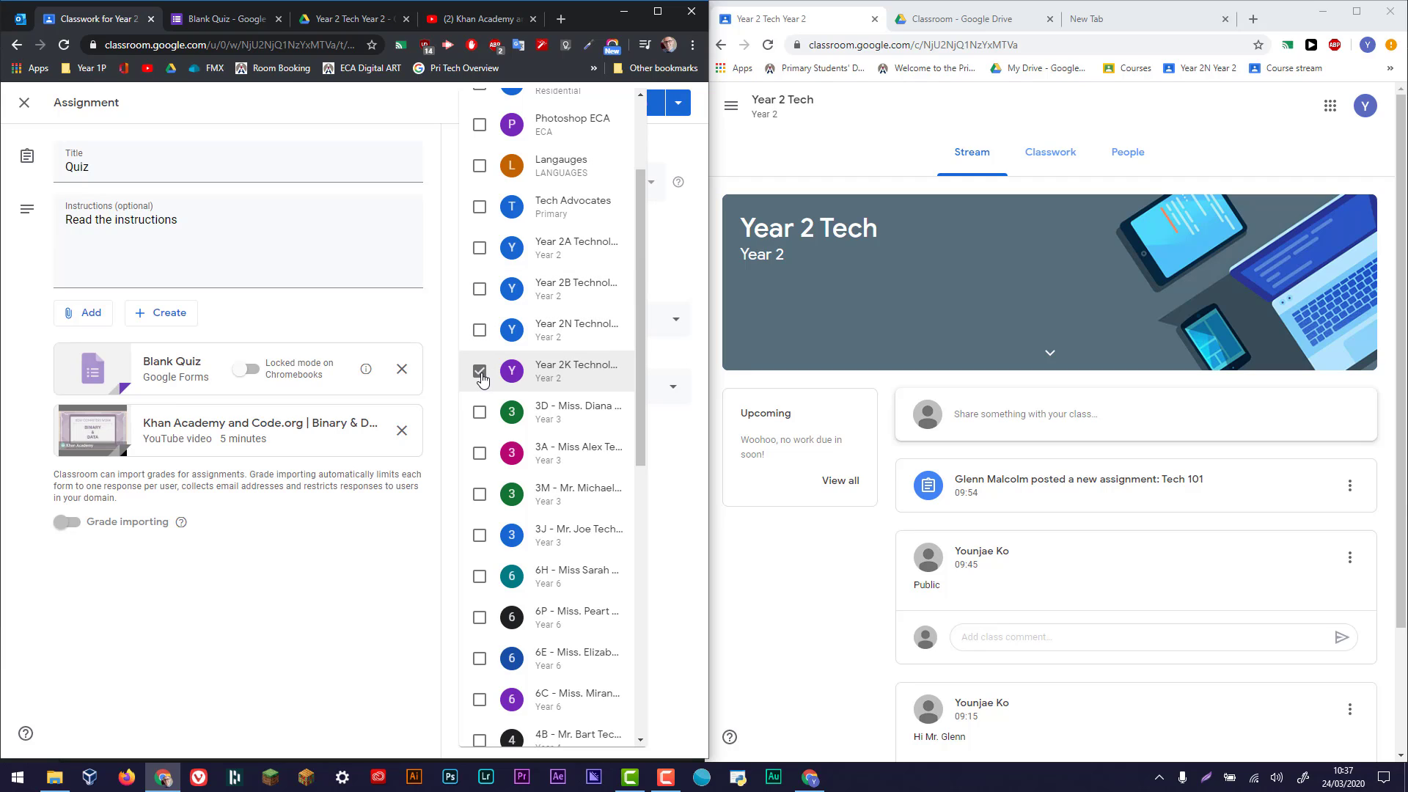
{"action": "scroll", "coordinate": [471, 557], "scroll_direction": "up", "scroll_amount": 3}
{"action": "left_click", "coordinate": [381, 566]}
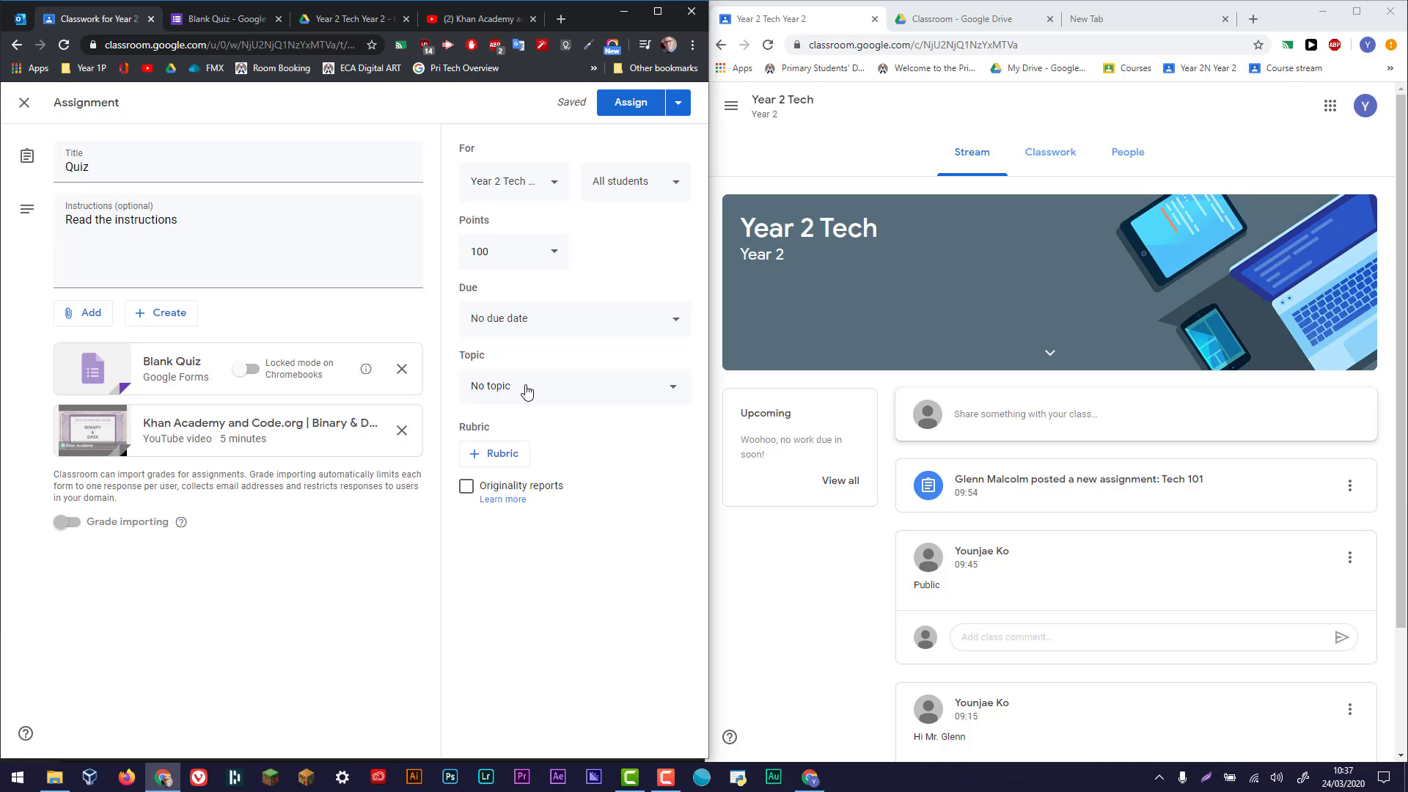
File the quiz assignment under the topic Tech 101 and assign it to the class.
{"action": "left_click", "coordinate": [527, 391]}
{"action": "left_click", "coordinate": [509, 469]}
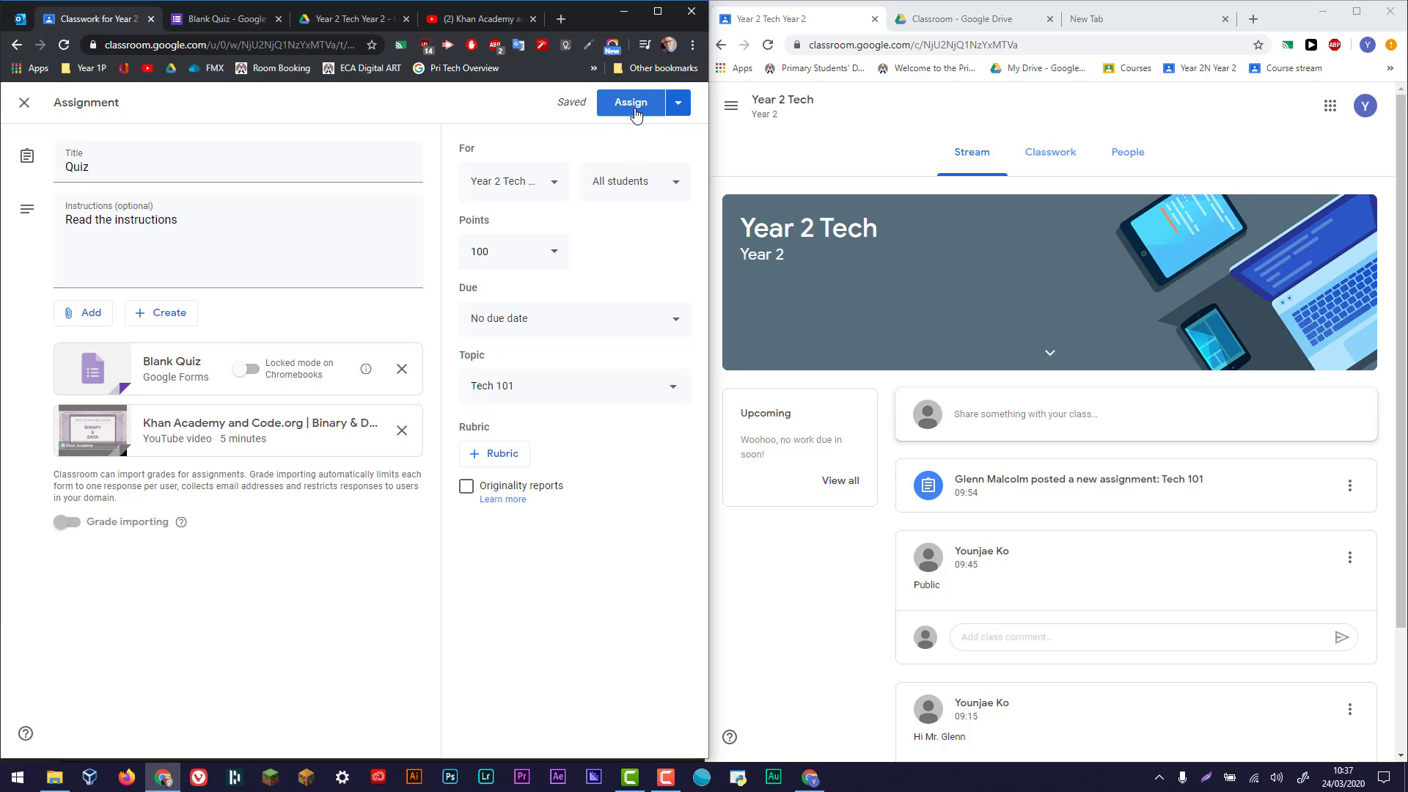
{"action": "left_click", "coordinate": [632, 103]}
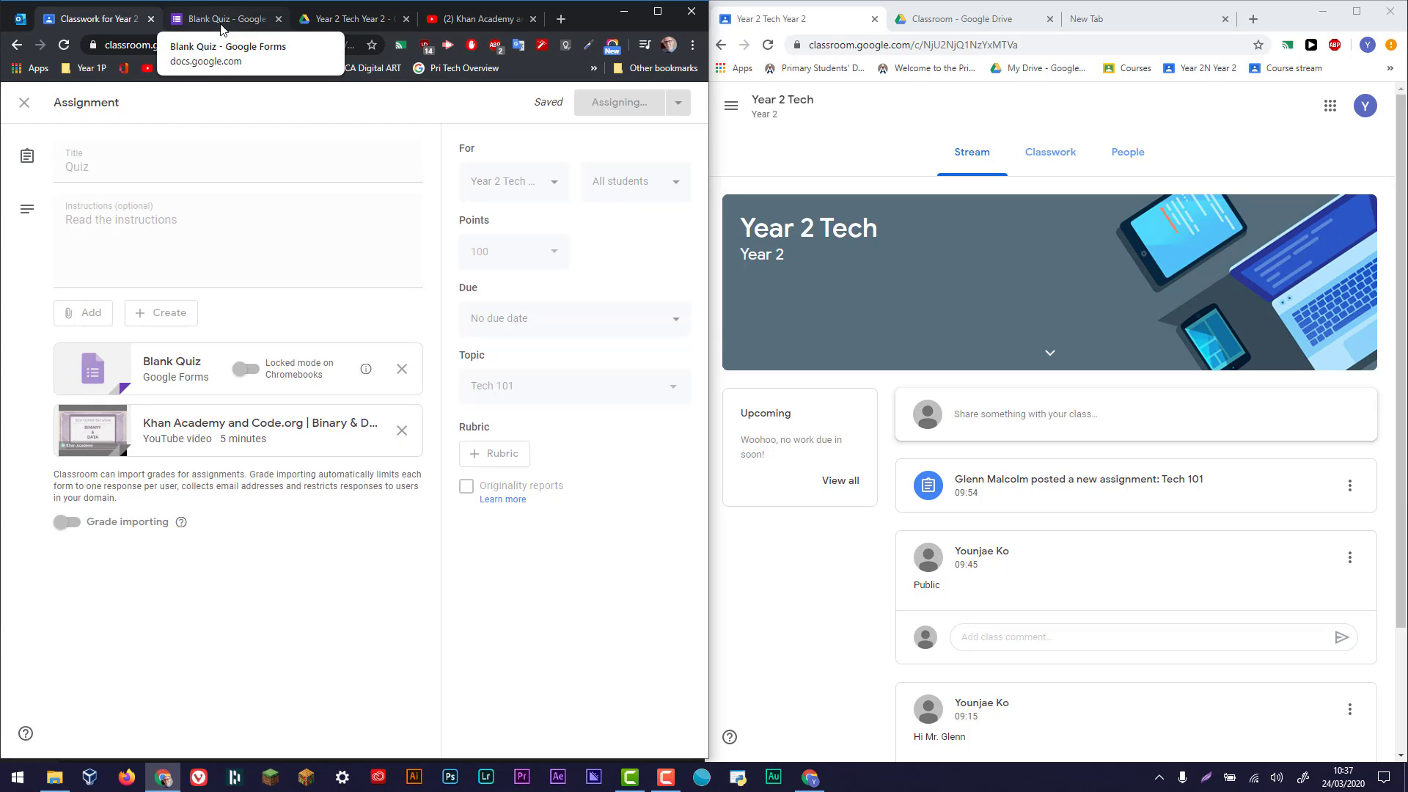
Review the Blank Quiz form's questions and close the form.
{"action": "left_click", "coordinate": [220, 21]}
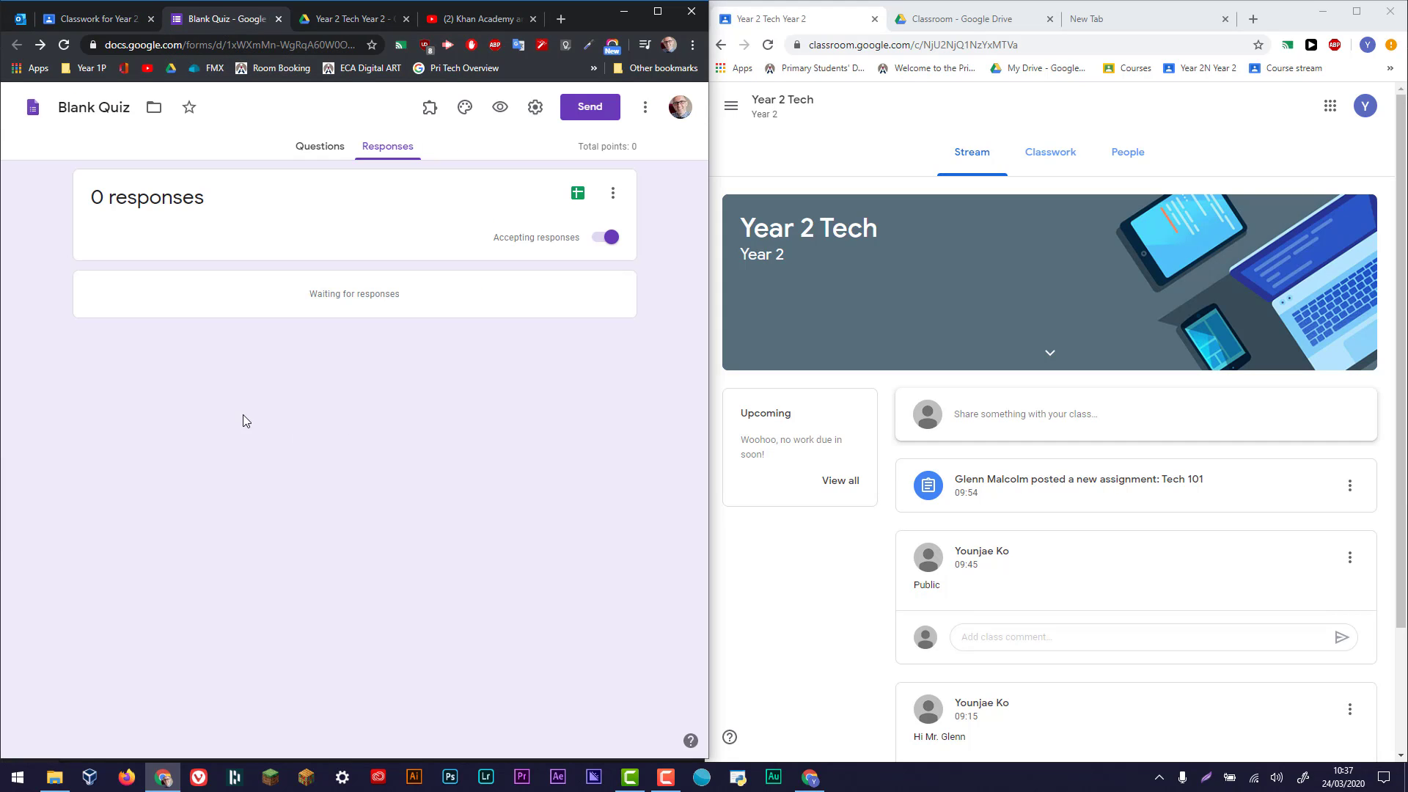
{"action": "left_click", "coordinate": [329, 149]}
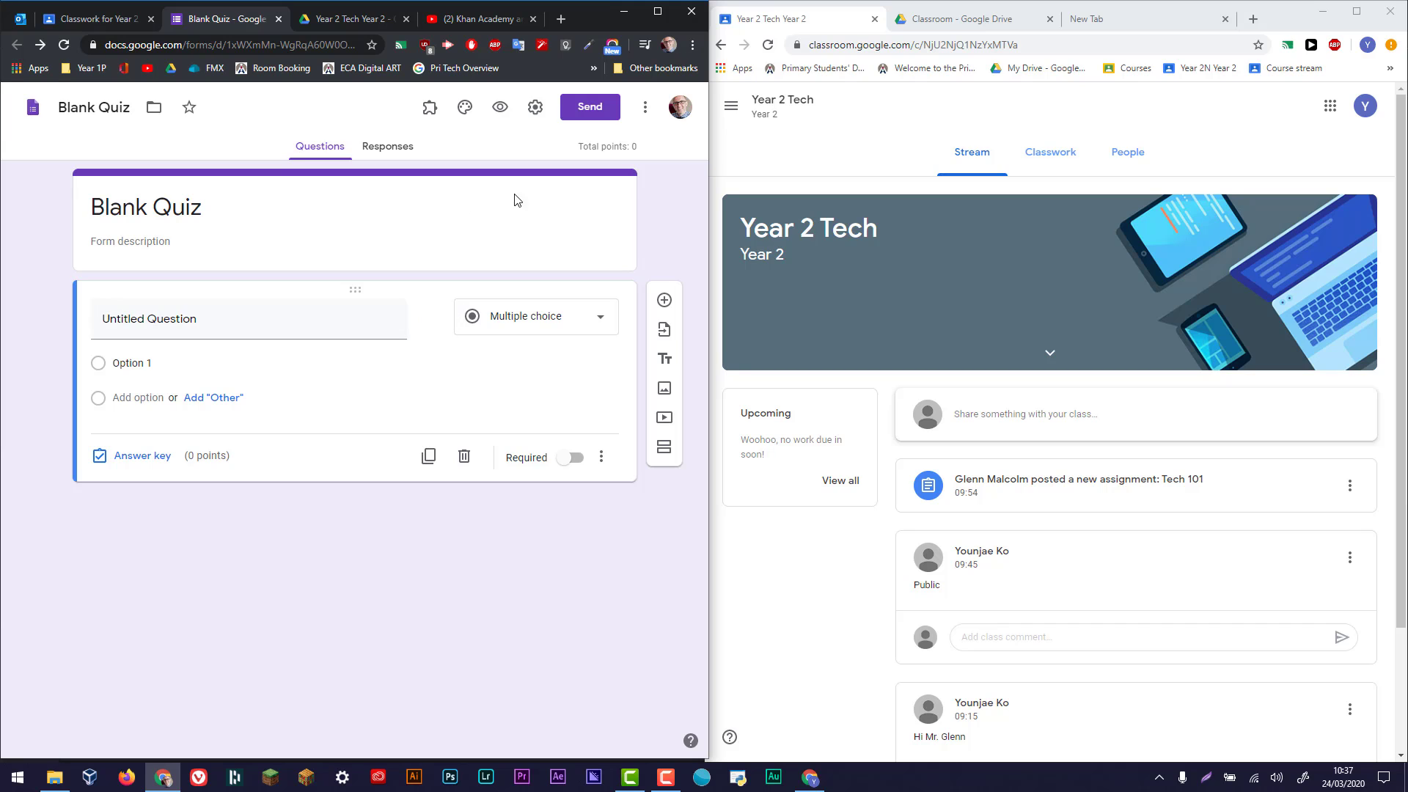
{"action": "left_click", "coordinate": [279, 19]}
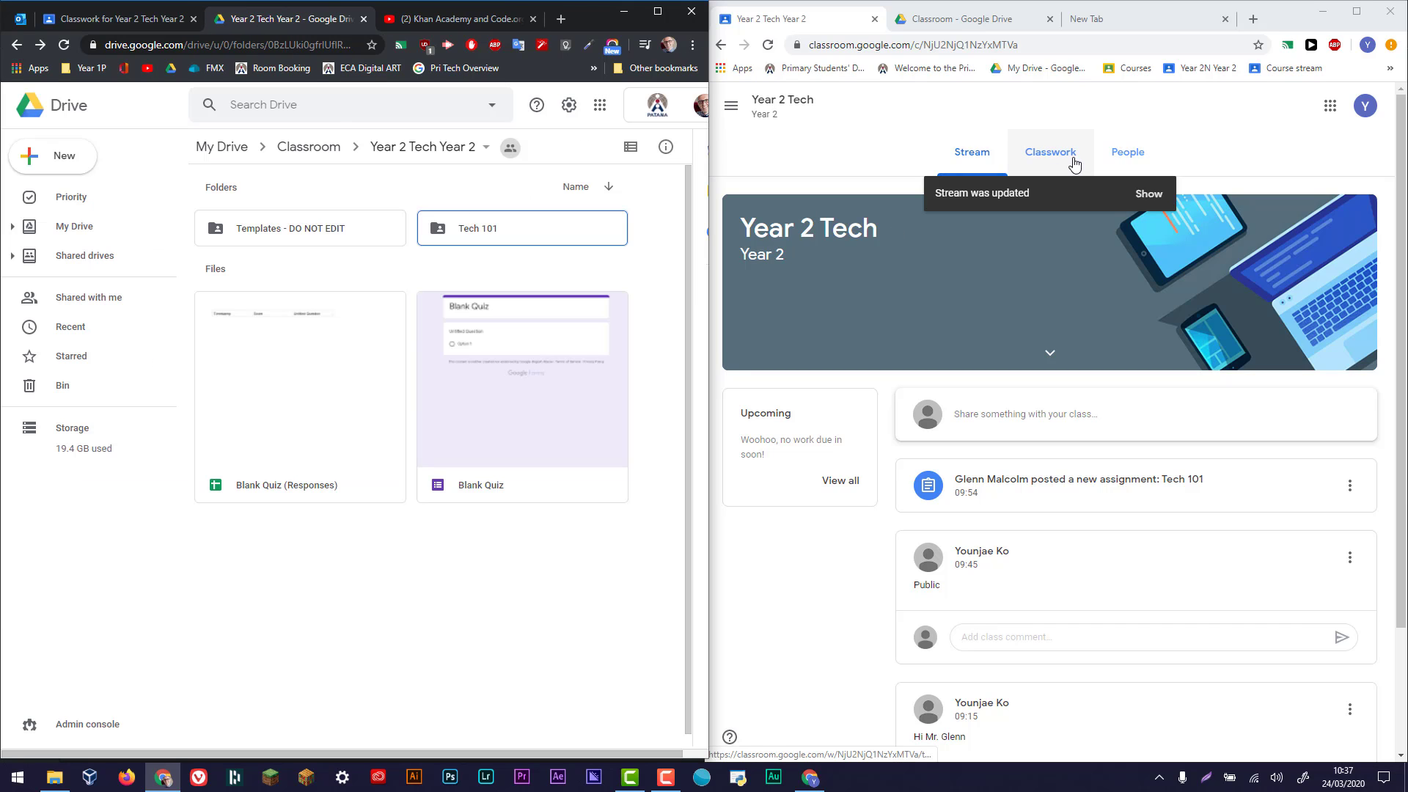
In the student's view of the class, open the full details of the Quiz assignment and dismiss the introductory tip.
{"action": "left_click", "coordinate": [1074, 163]}
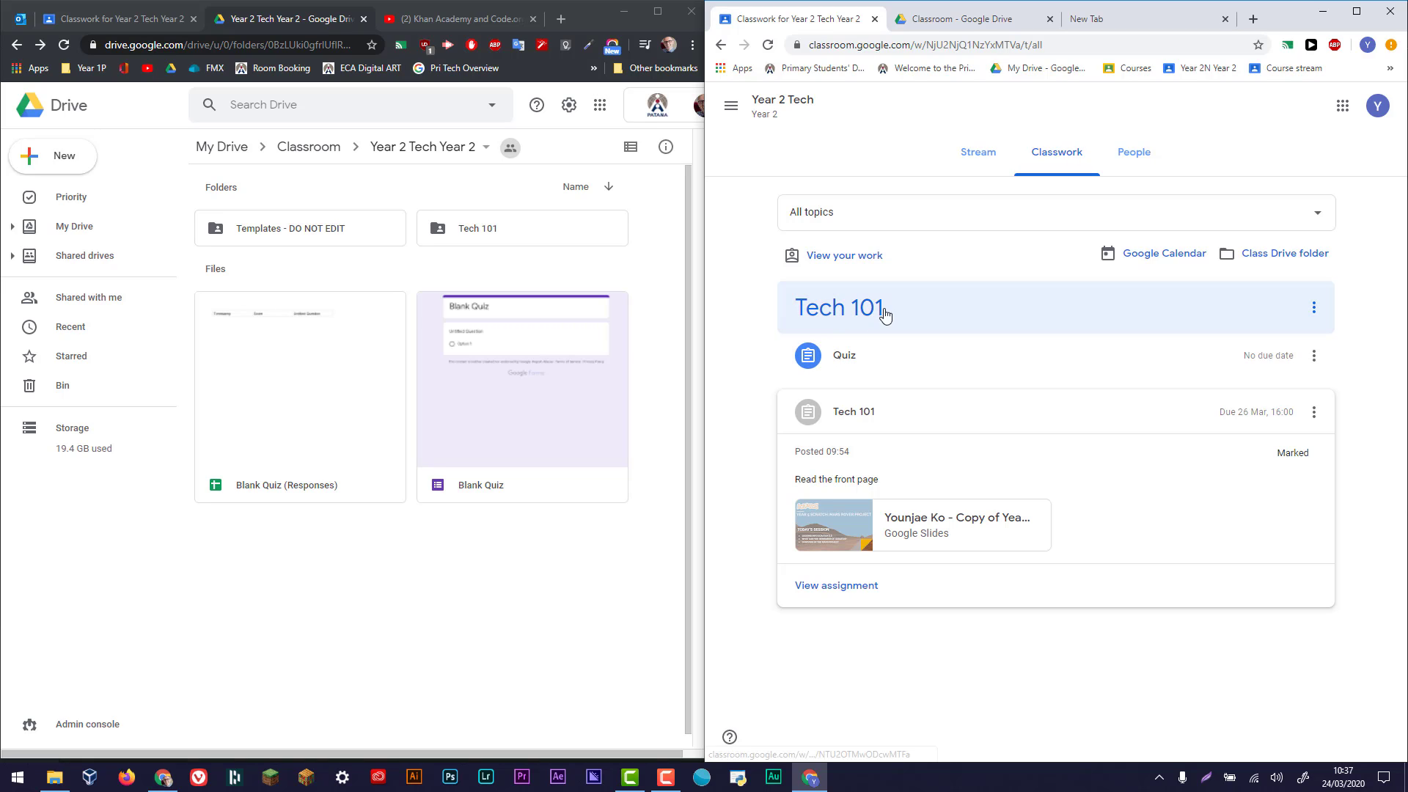
{"action": "left_click", "coordinate": [845, 366]}
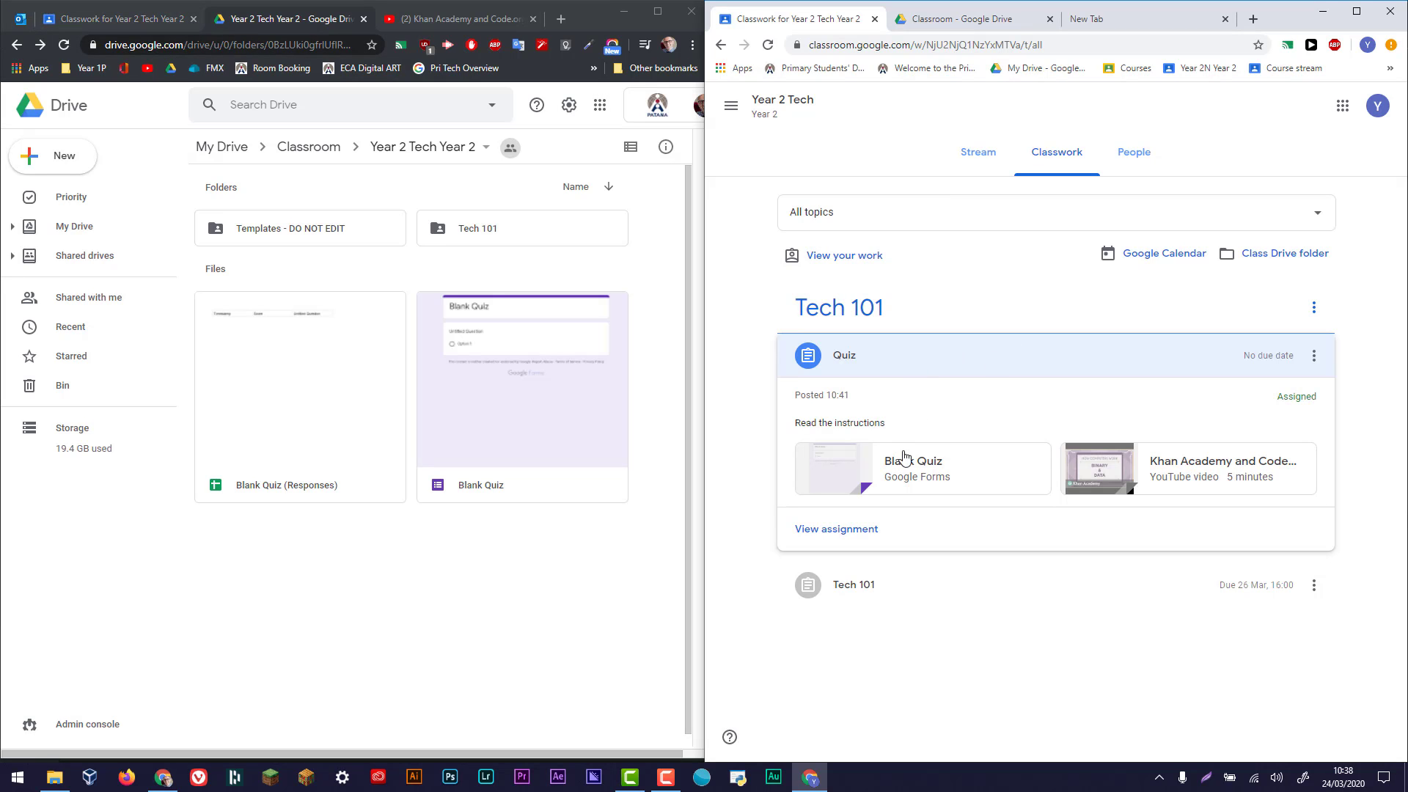
{"action": "left_click", "coordinate": [844, 530]}
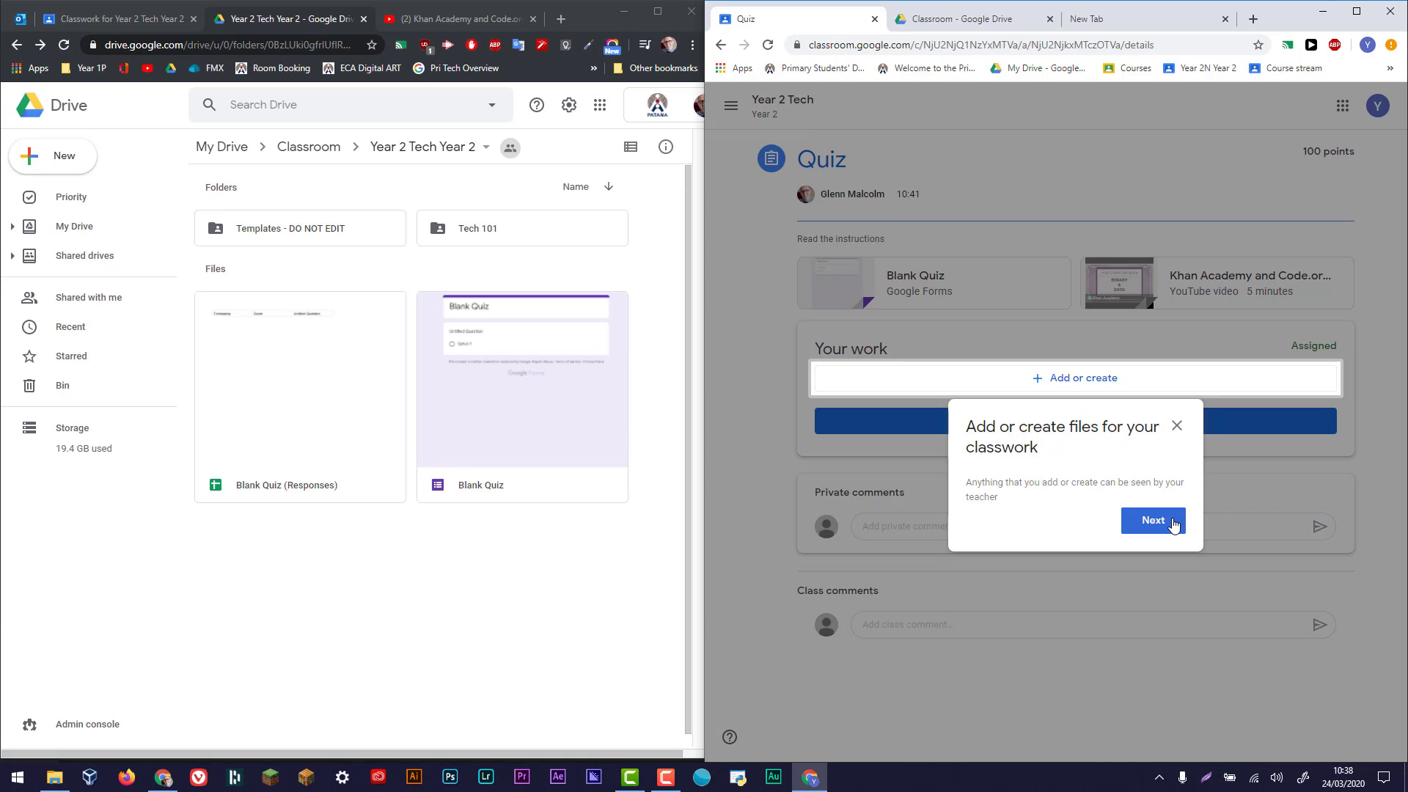
{"action": "left_click", "coordinate": [1152, 520]}
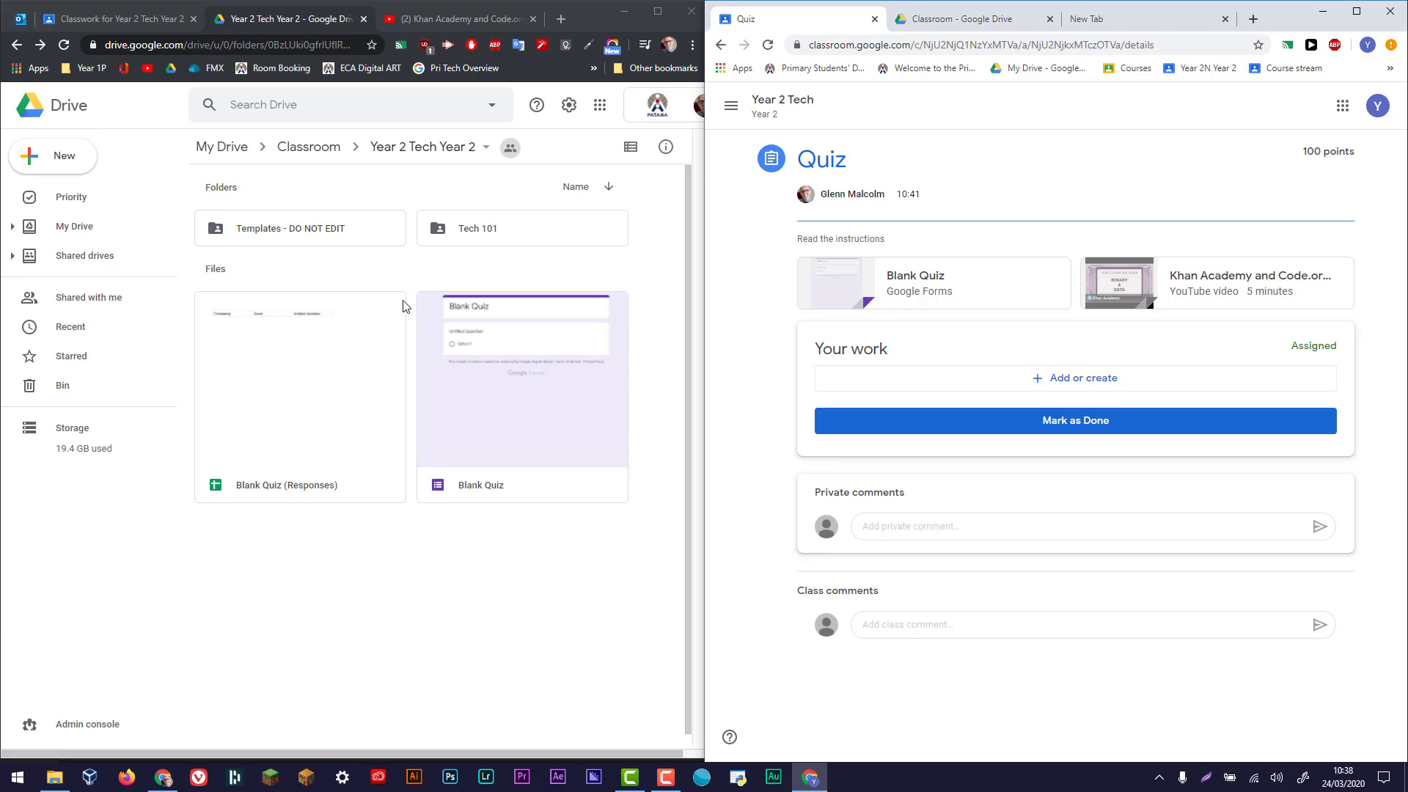
Return to the teacher's Year 2 Tech classwork and display the kinds of items that can be created.
{"action": "left_click", "coordinate": [131, 22]}
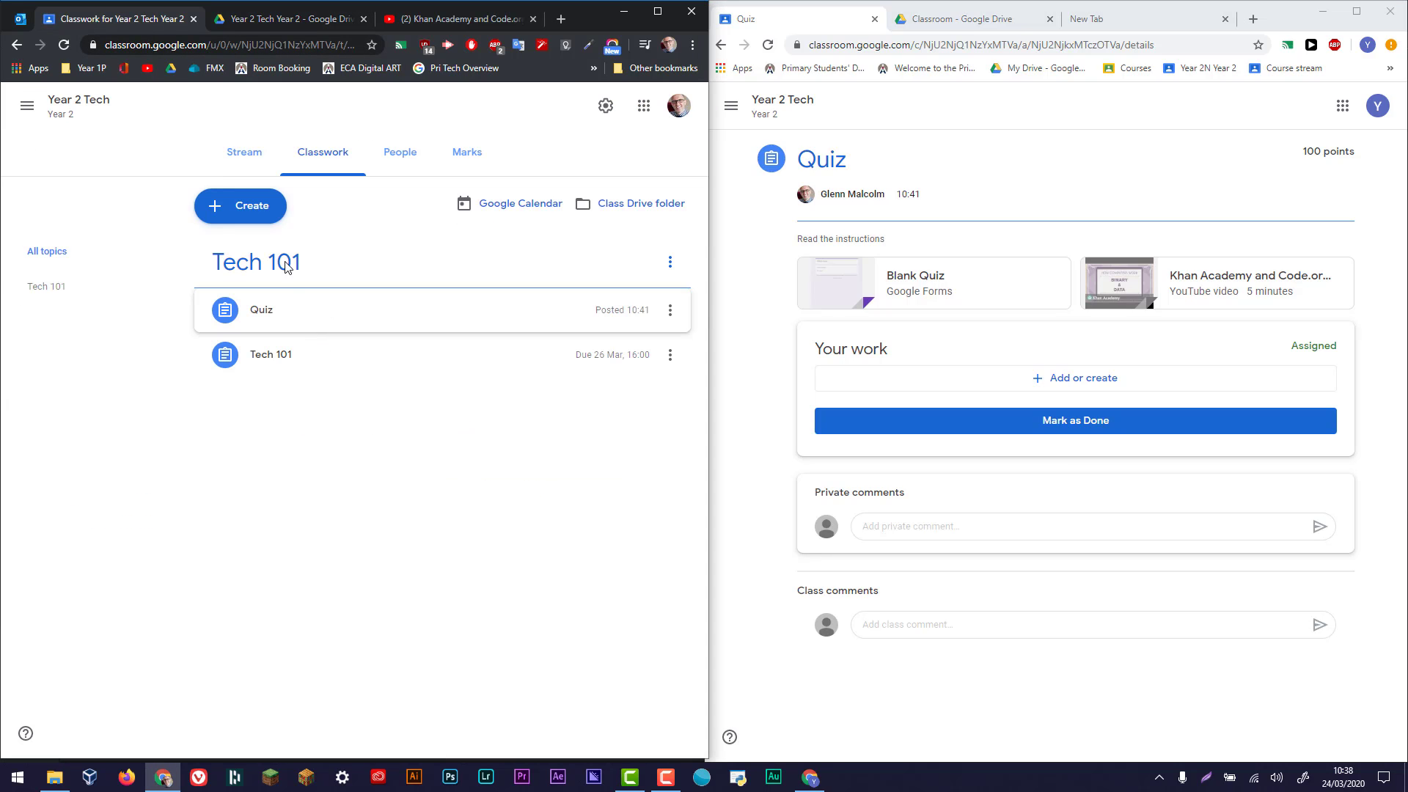
{"action": "left_click", "coordinate": [246, 207]}
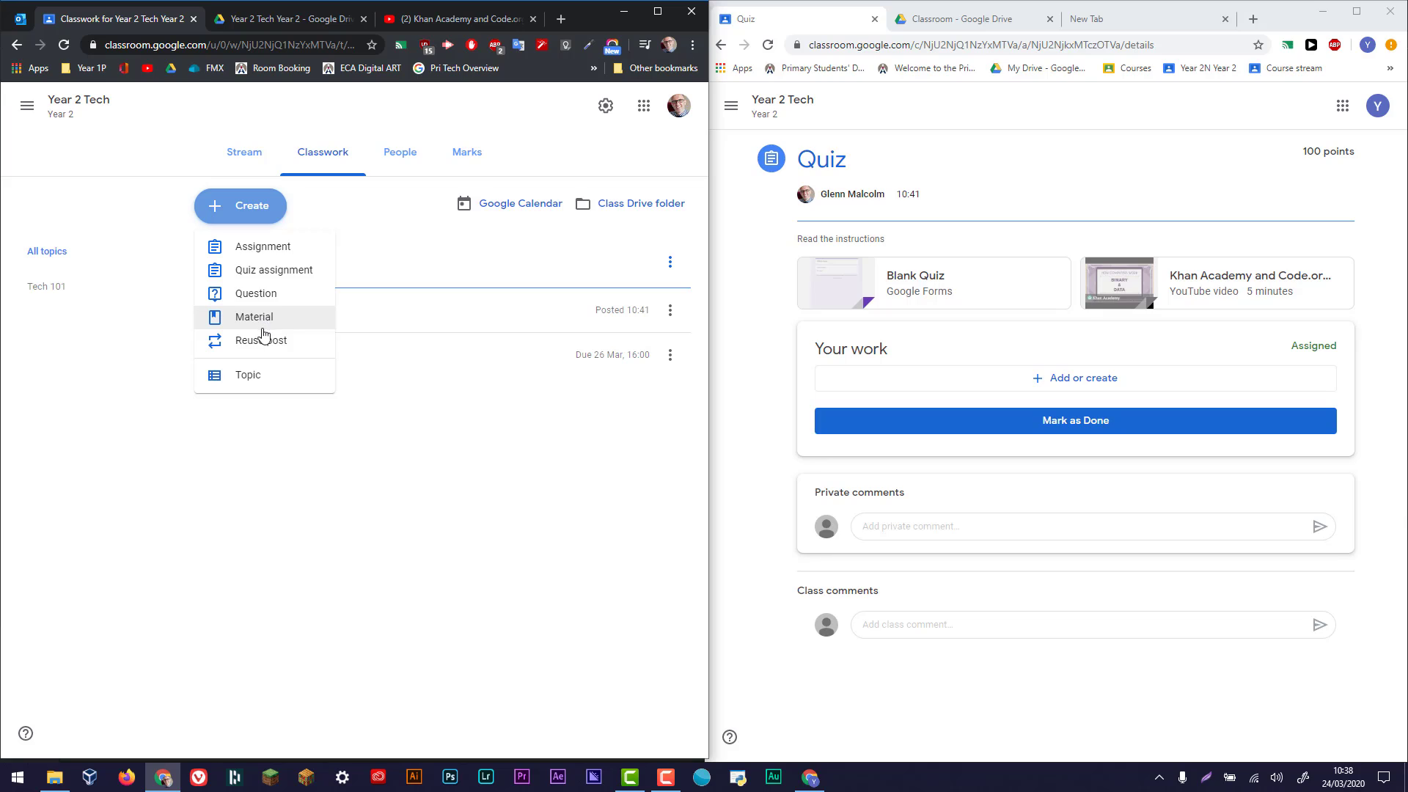
{"action": "left_click", "coordinate": [668, 777]}
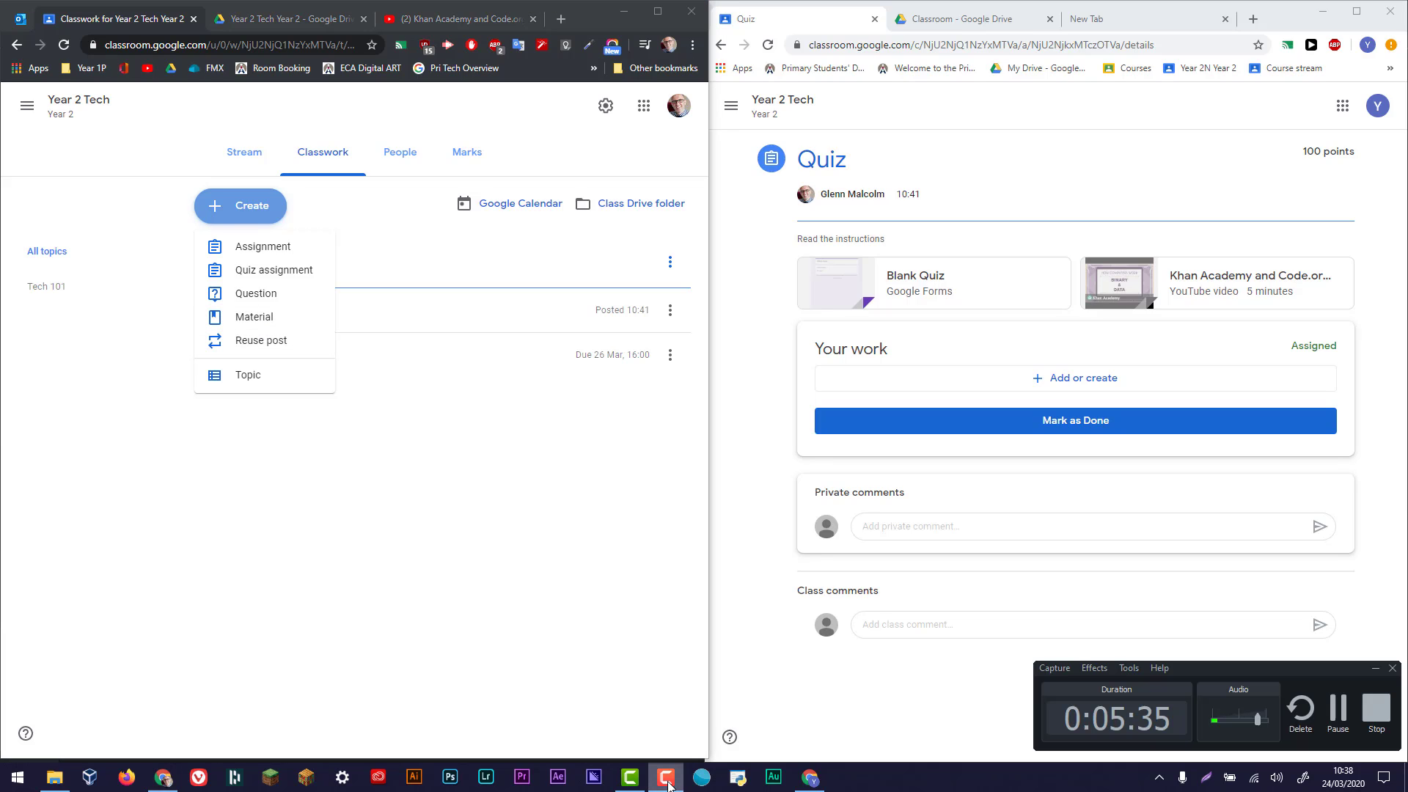